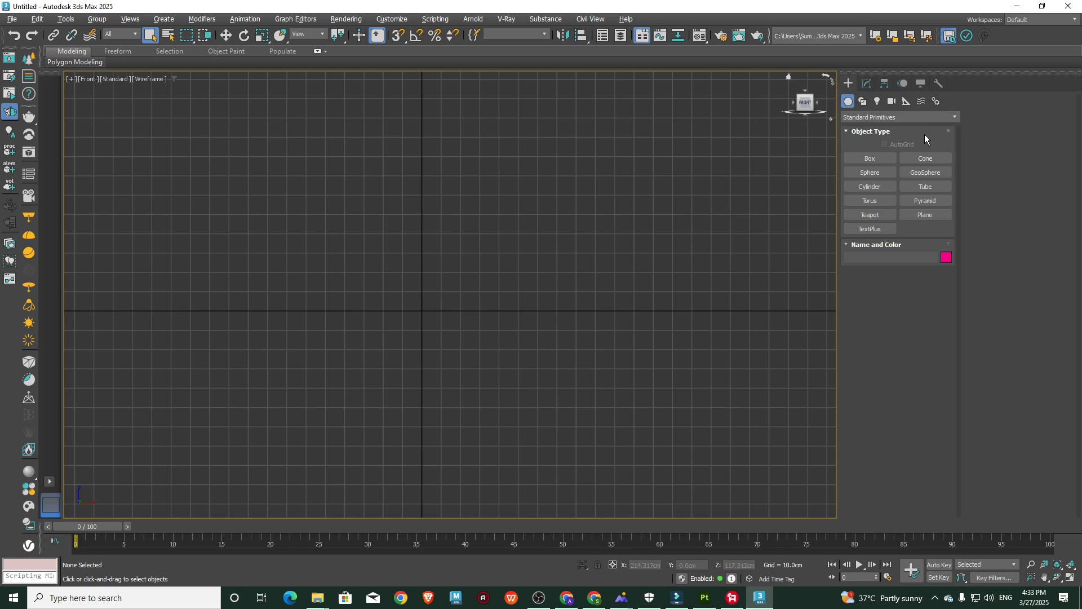
Create a plane in the Front view with a length of 100 cm and a width of 150 cm.
left_click(924, 215)
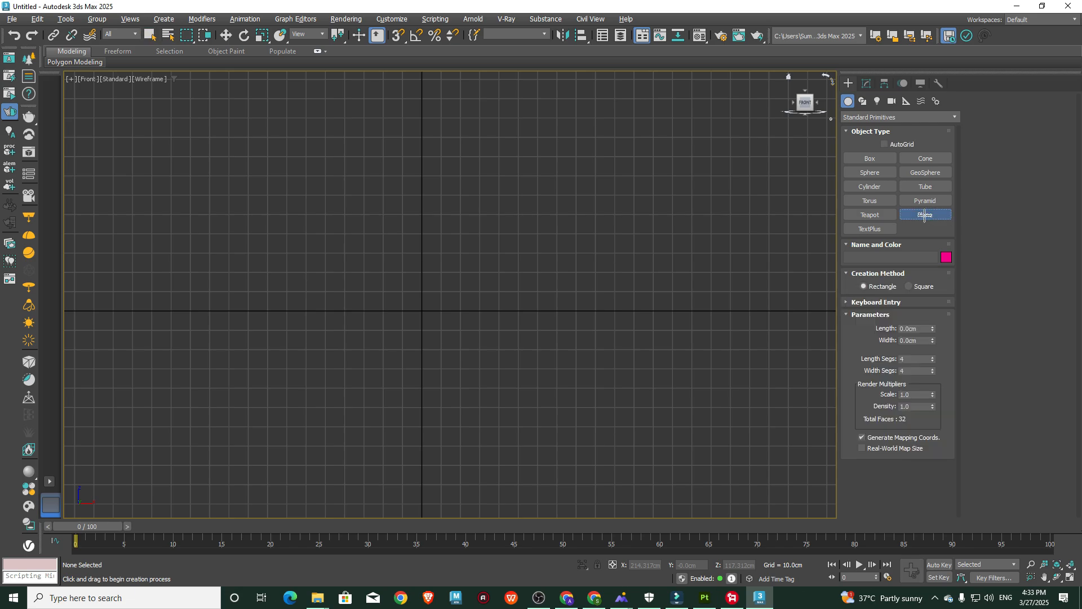
left_click_drag(453, 154, 716, 297)
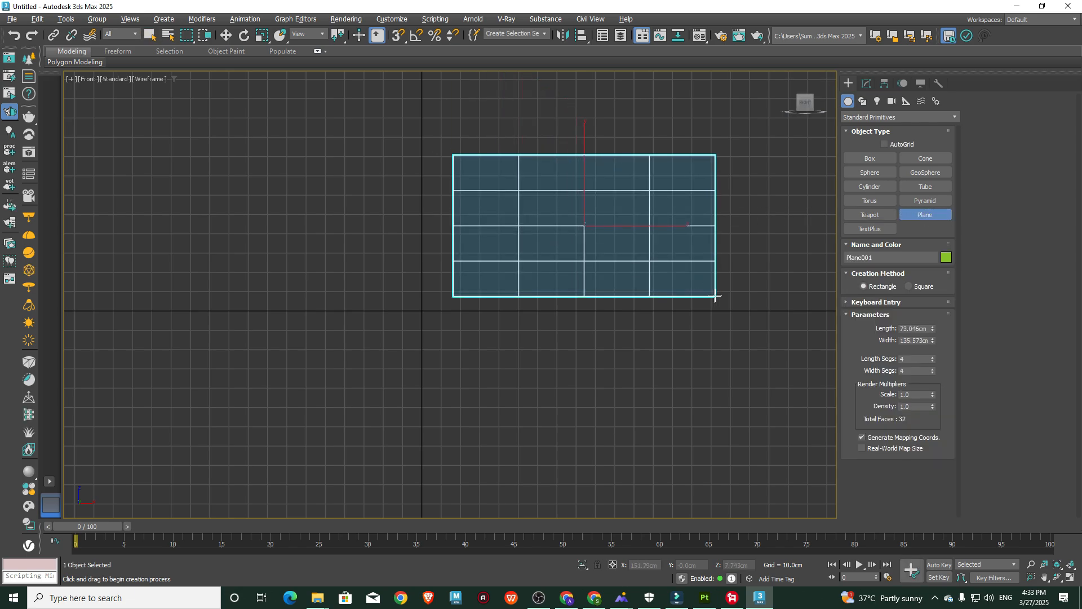
left_click(916, 329)
type("100")
key("Tab")
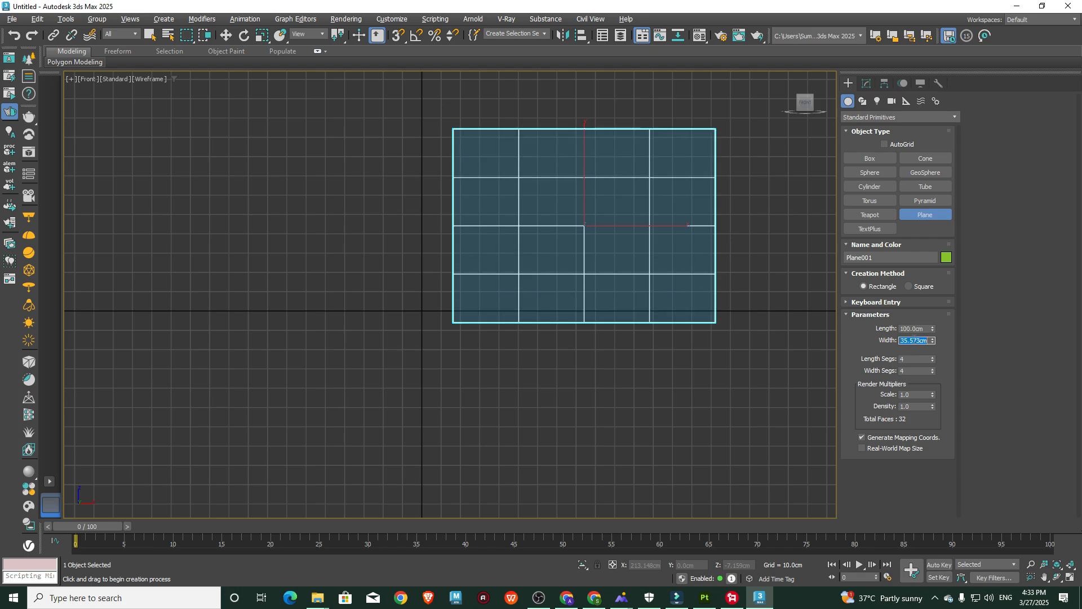
type("150")
key("Return")
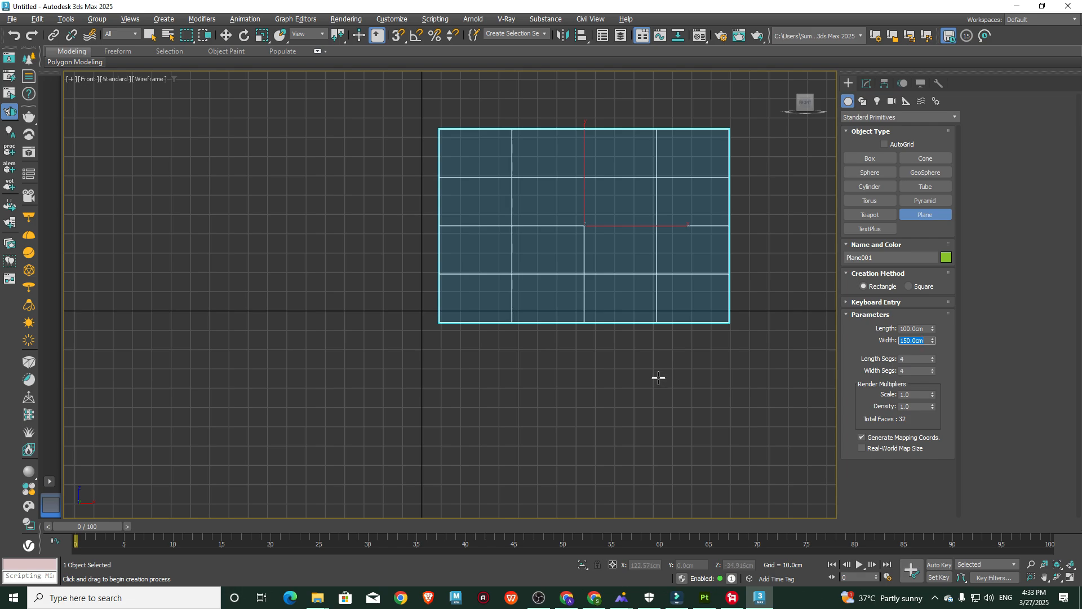
type("w")
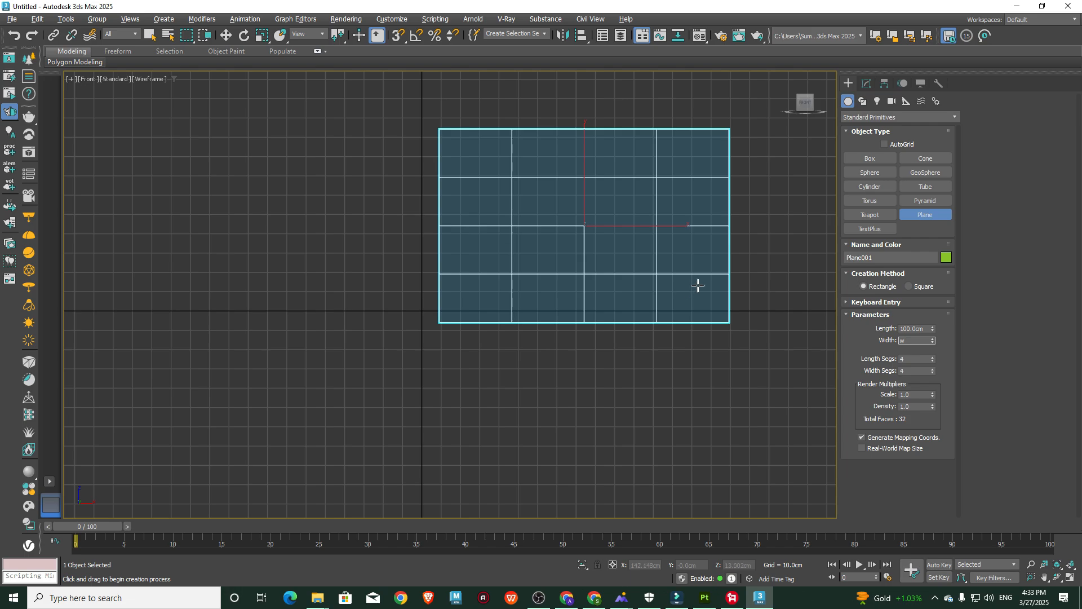
Set the plane's length and width segments to 40 each and finish creating it.
left_click(905, 358)
type("0")
left_click(911, 370)
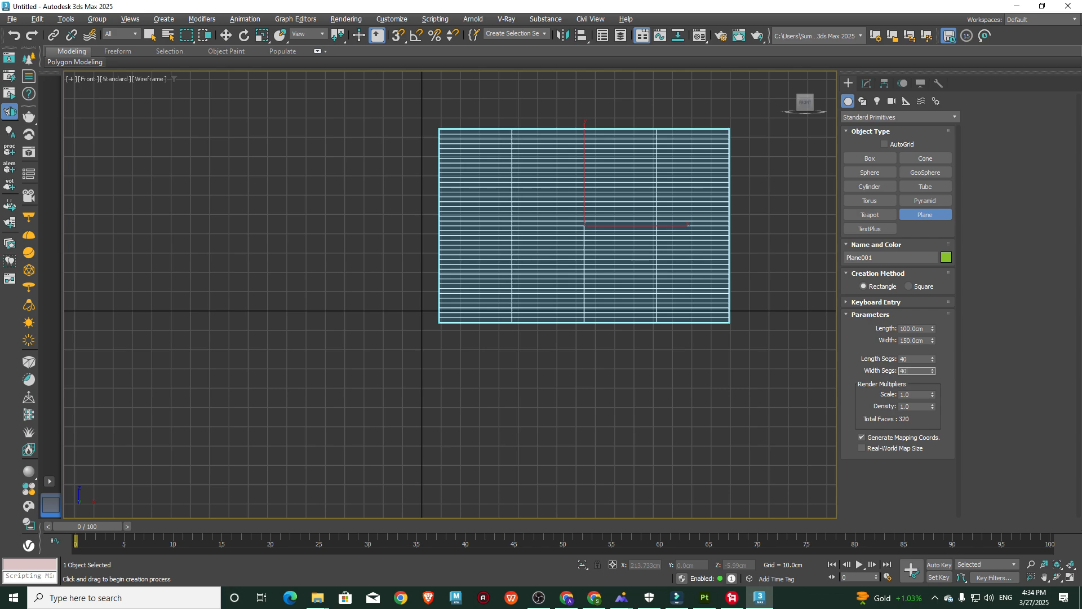
type("0")
key("Return")
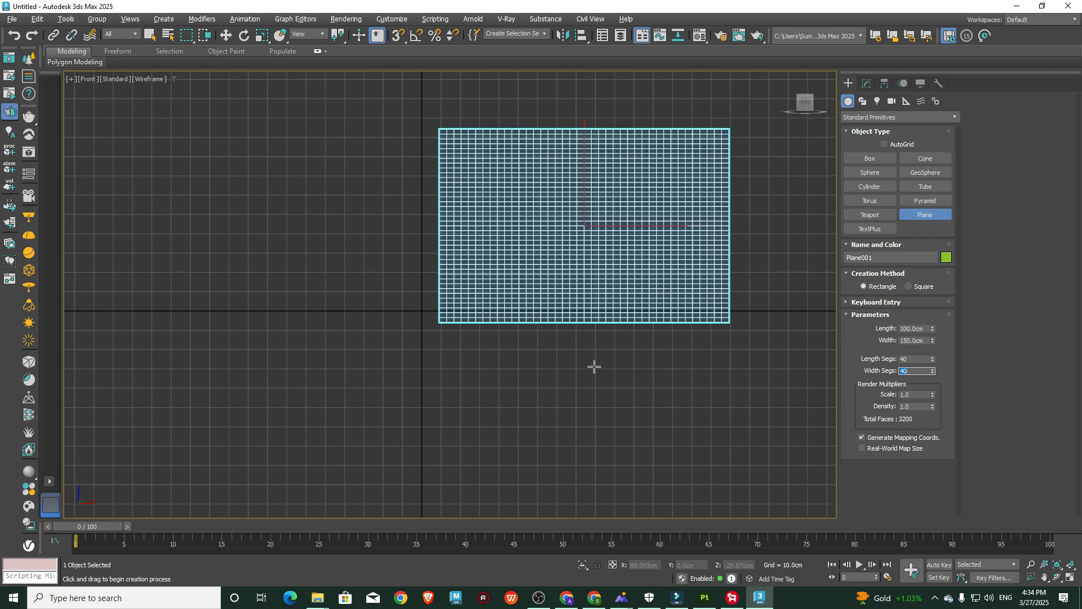
middle_click_drag(623, 357, 584, 358)
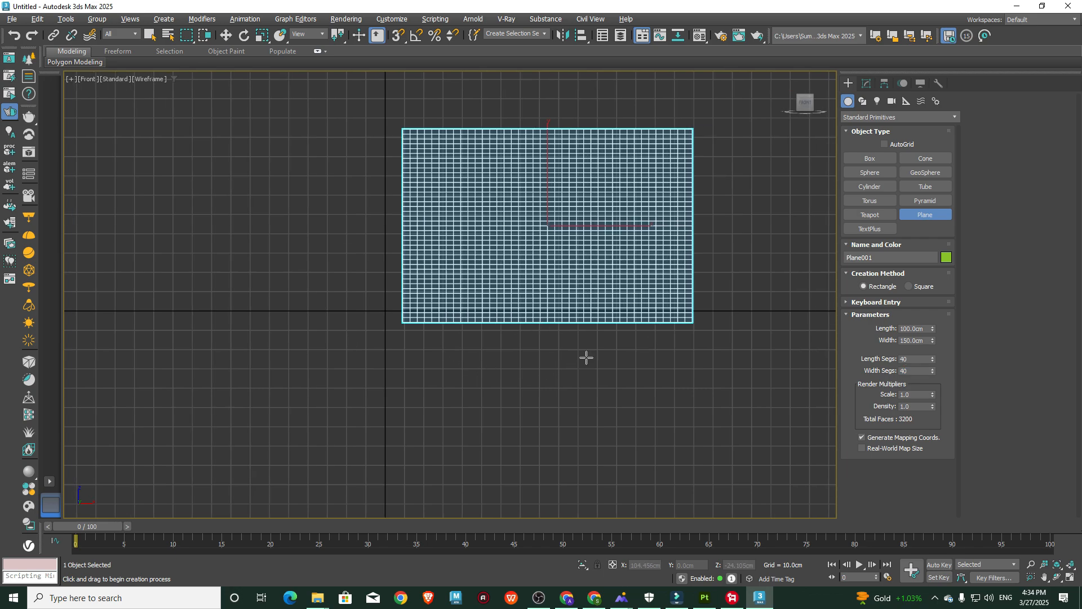
right_click(590, 360)
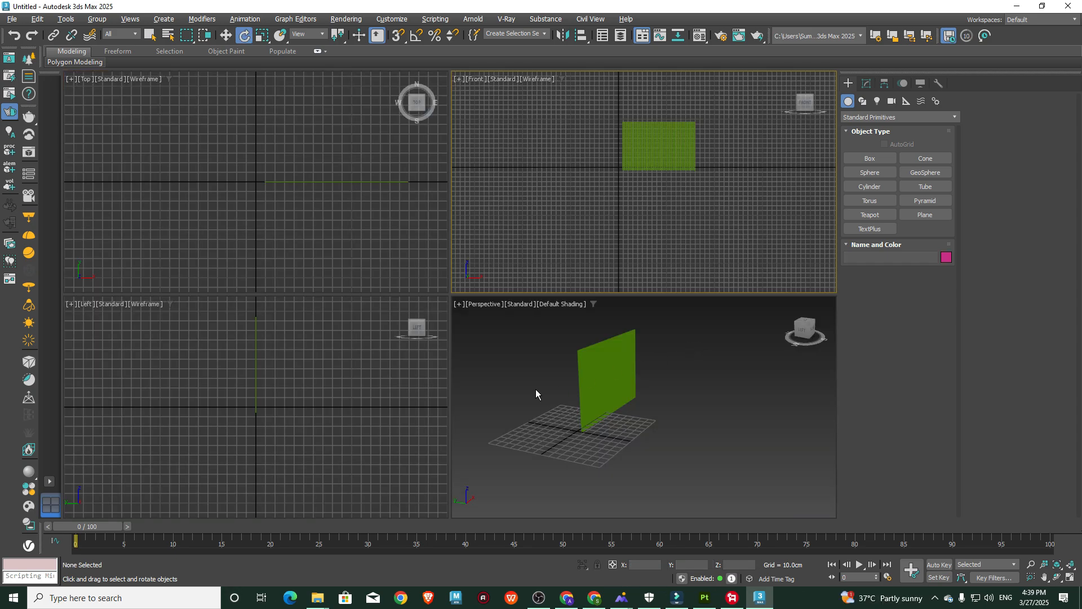
Create an upright cylinder pole at the origin with a radius of 5 cm and a height of 300 cm.
left_click(356, 404)
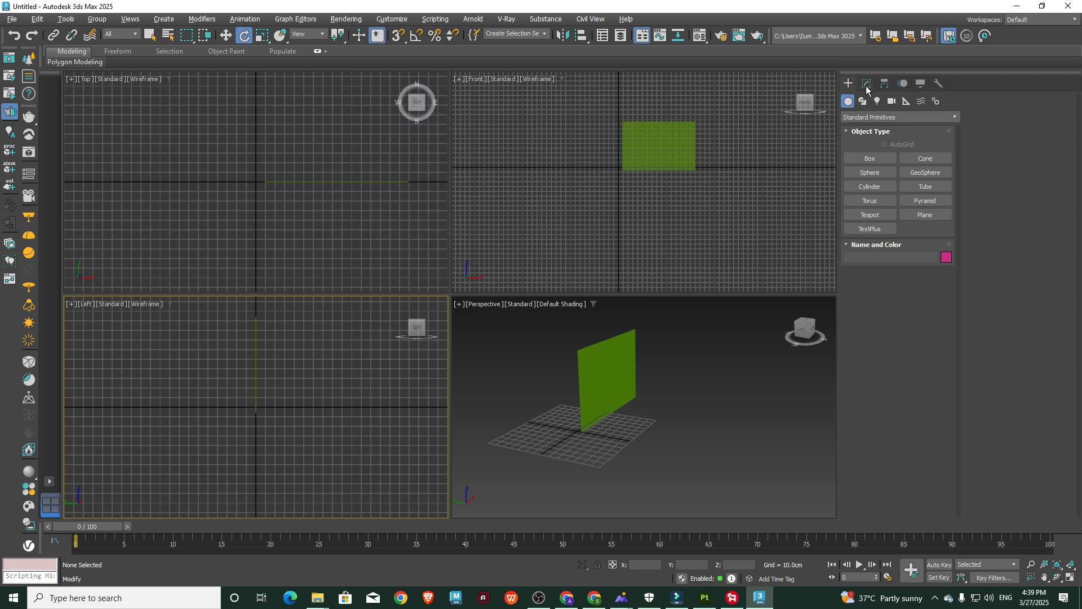
left_click(338, 198)
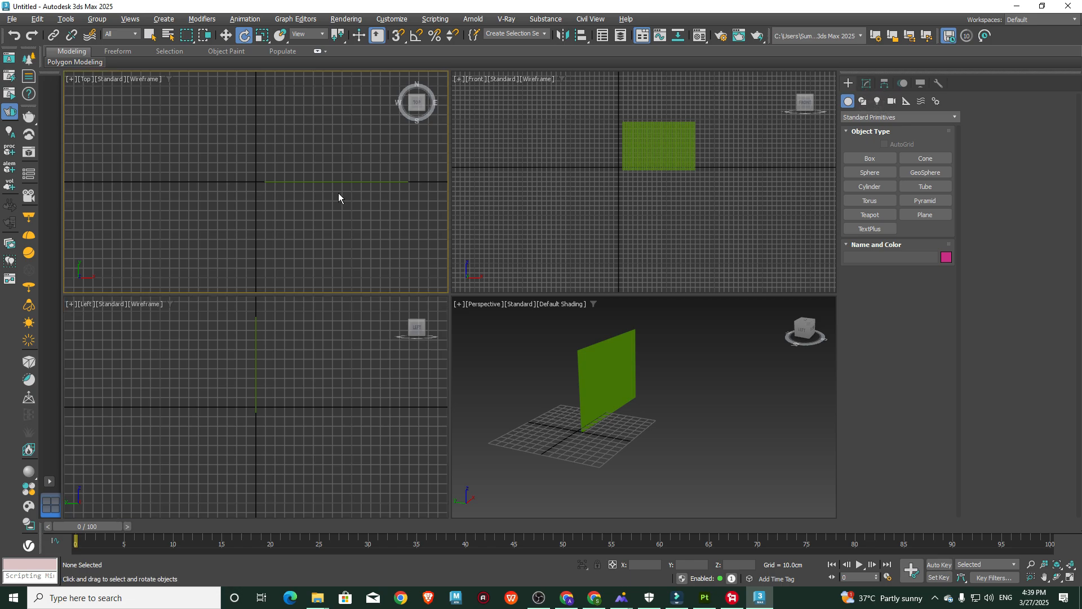
left_click(868, 84)
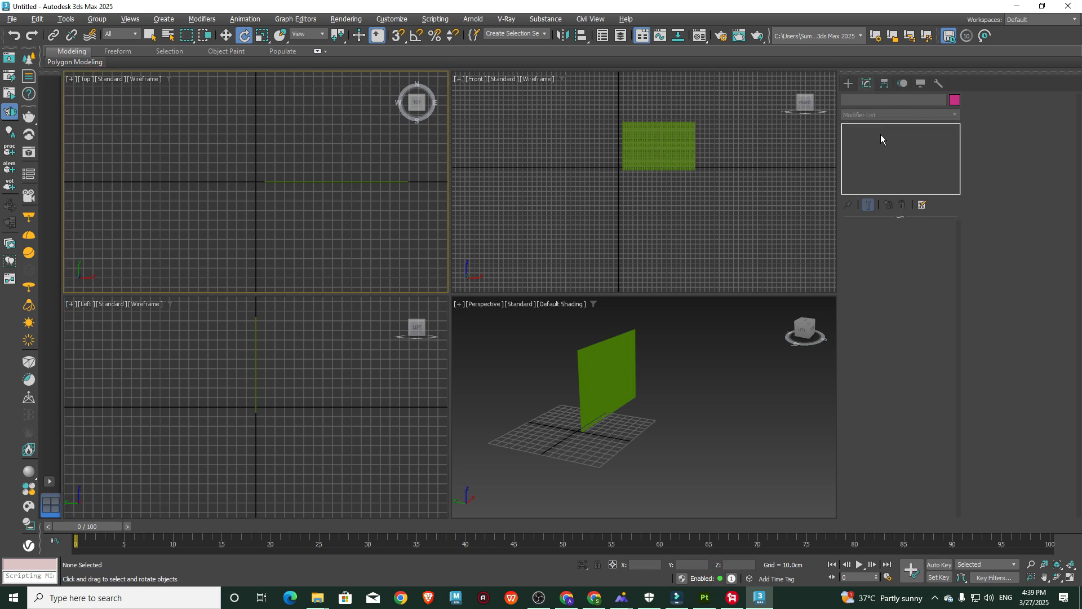
left_click(848, 85)
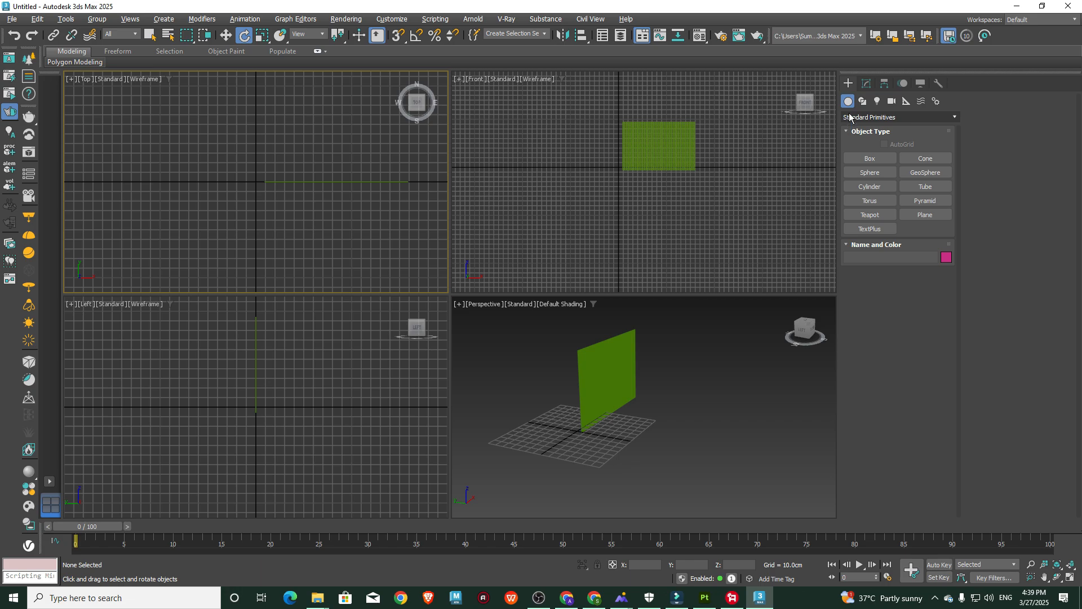
left_click(871, 187)
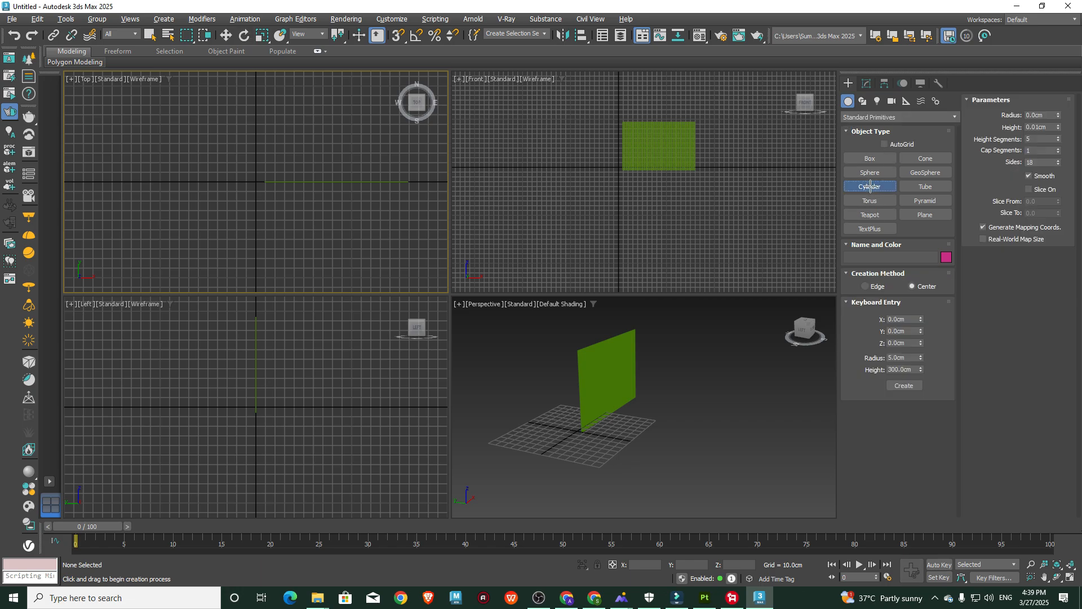
left_click(906, 357)
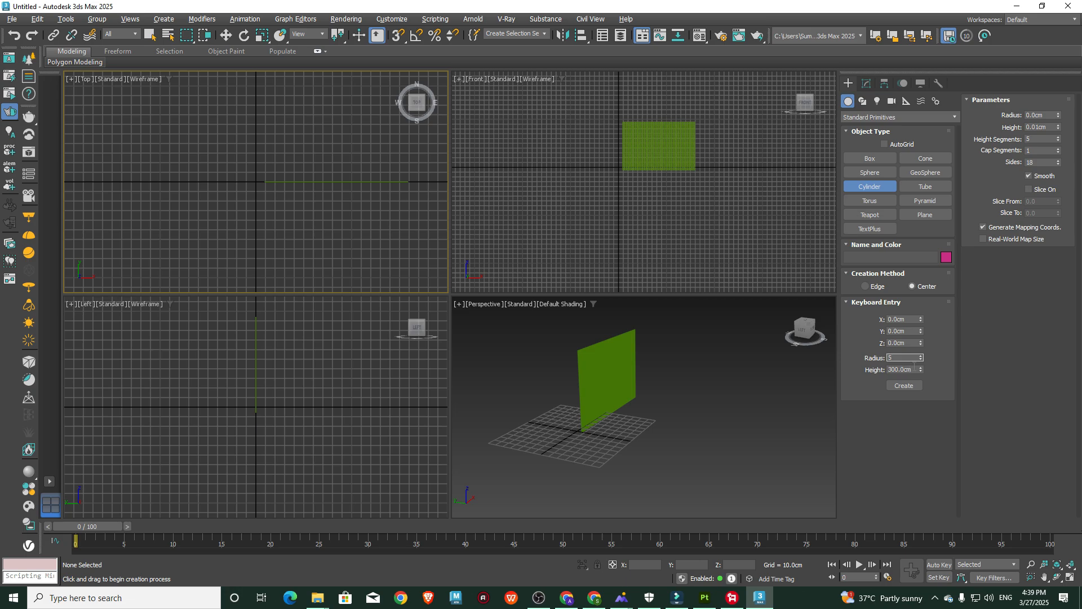
left_click(911, 370)
type("300")
left_click(904, 386)
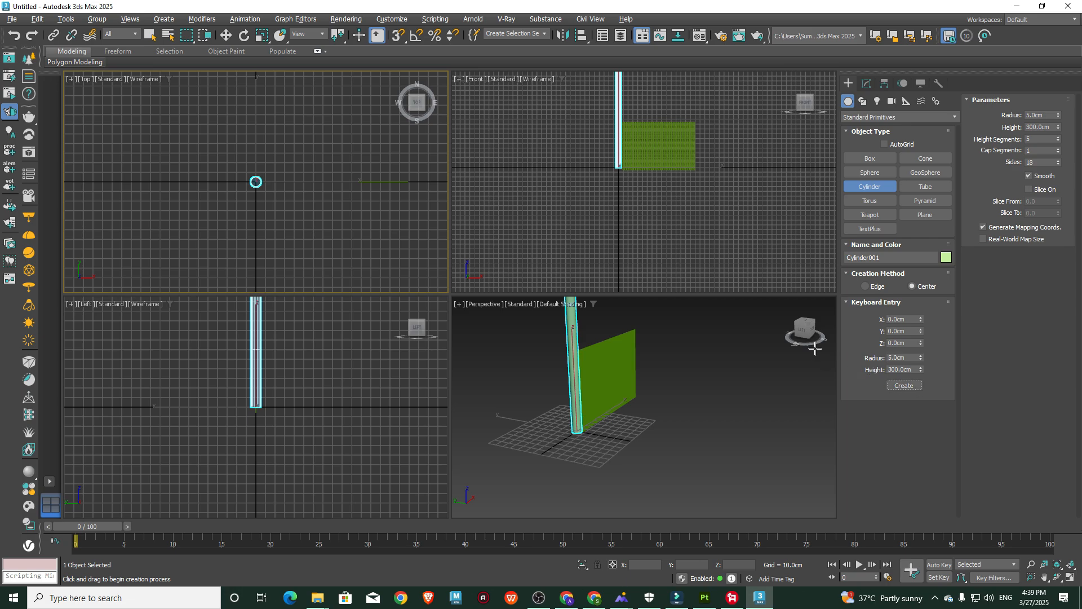
right_click(593, 383)
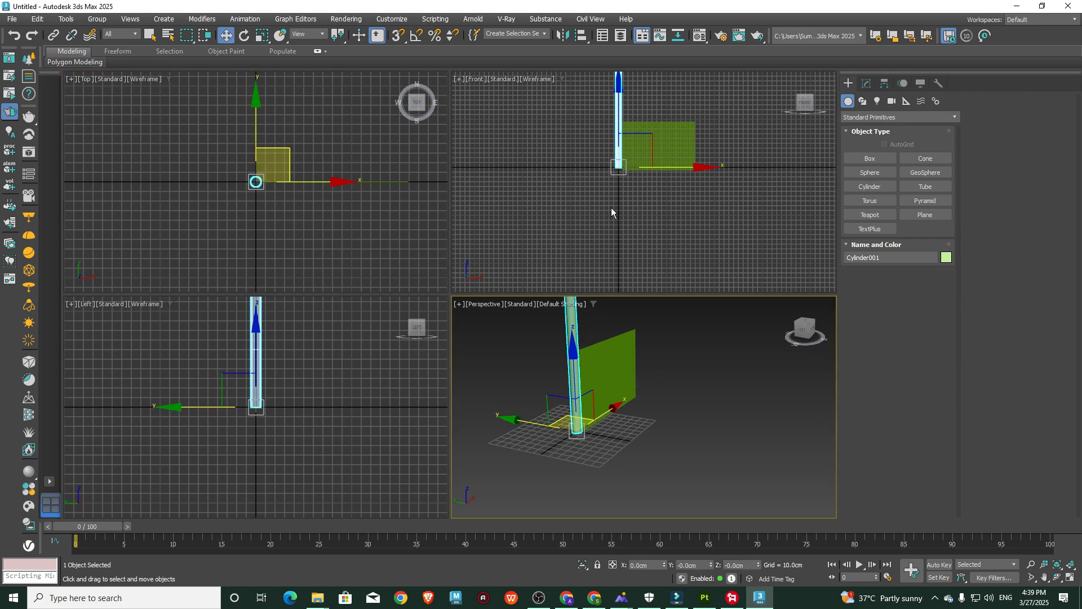
Move the plane straight up in the Front view so its upper edge lines up with the top of the pole.
middle_click_drag(648, 199, 641, 213)
key("alt+w")
middle_click_drag(538, 160, 527, 295)
left_click_drag(527, 409, 527, 409)
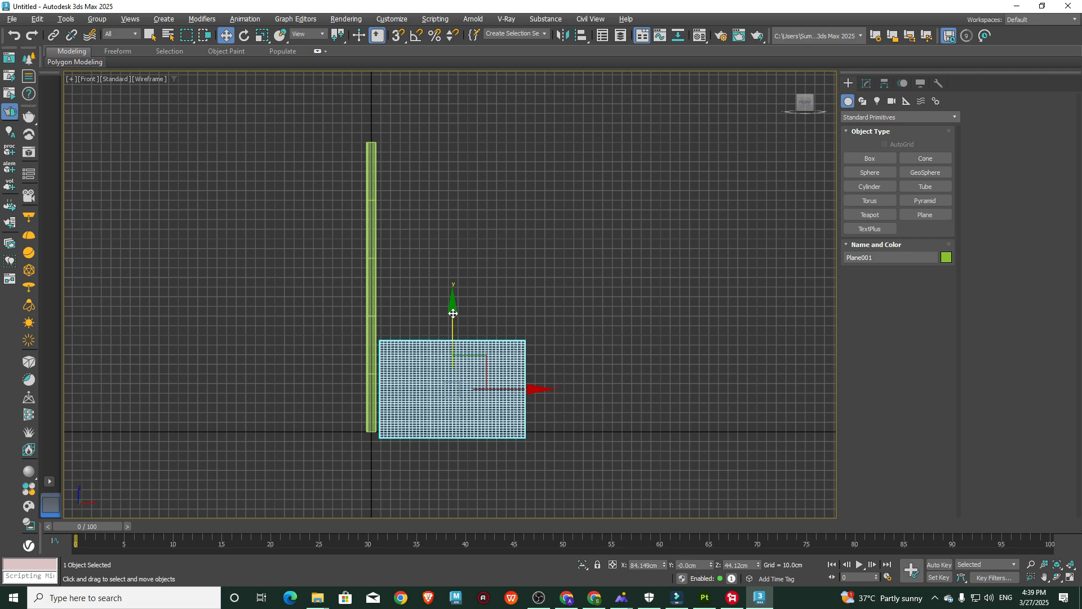
left_click_drag(451, 314, 449, 116)
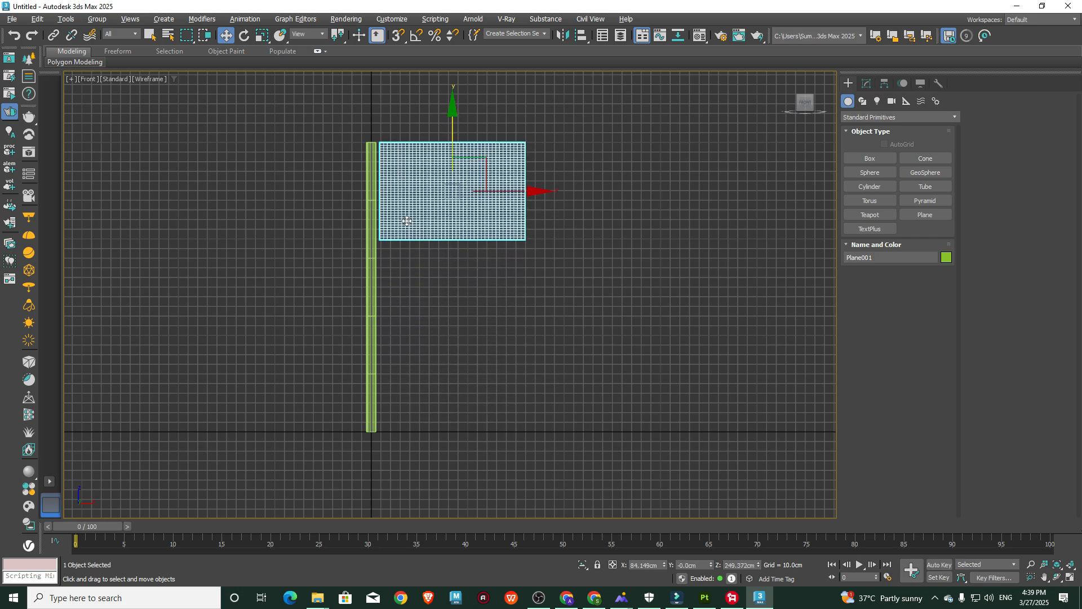
left_click(617, 349)
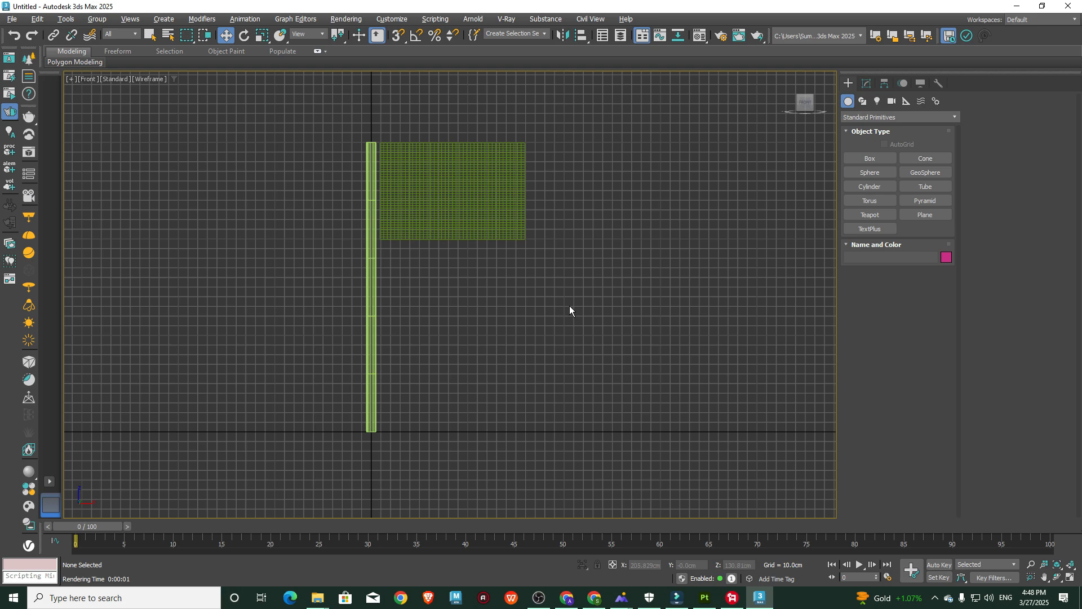
Add a Cloth modifier to the flag plane.
left_click(473, 182)
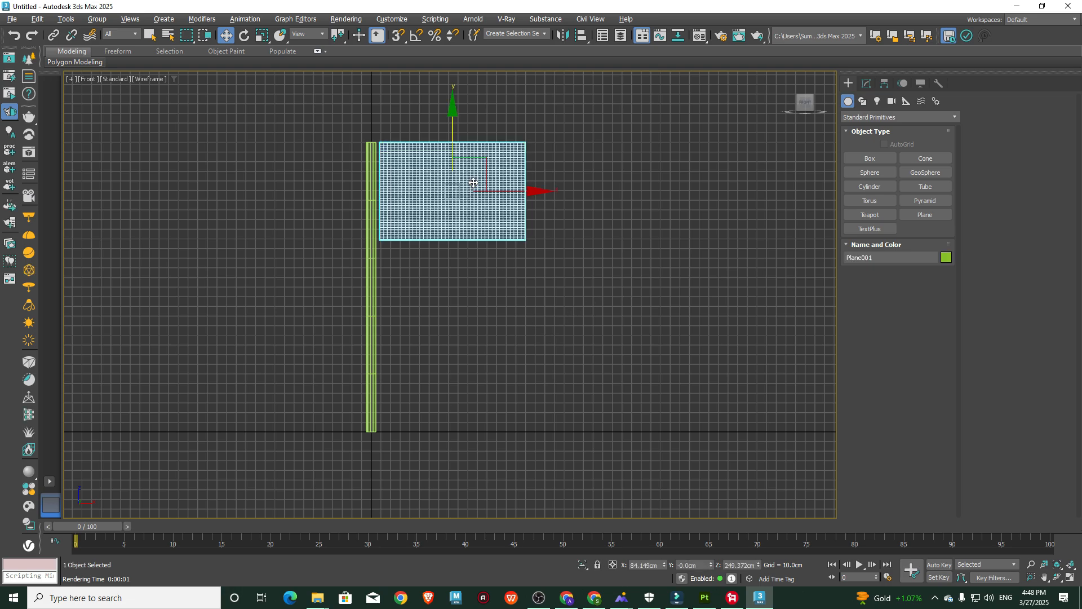
left_click(867, 84)
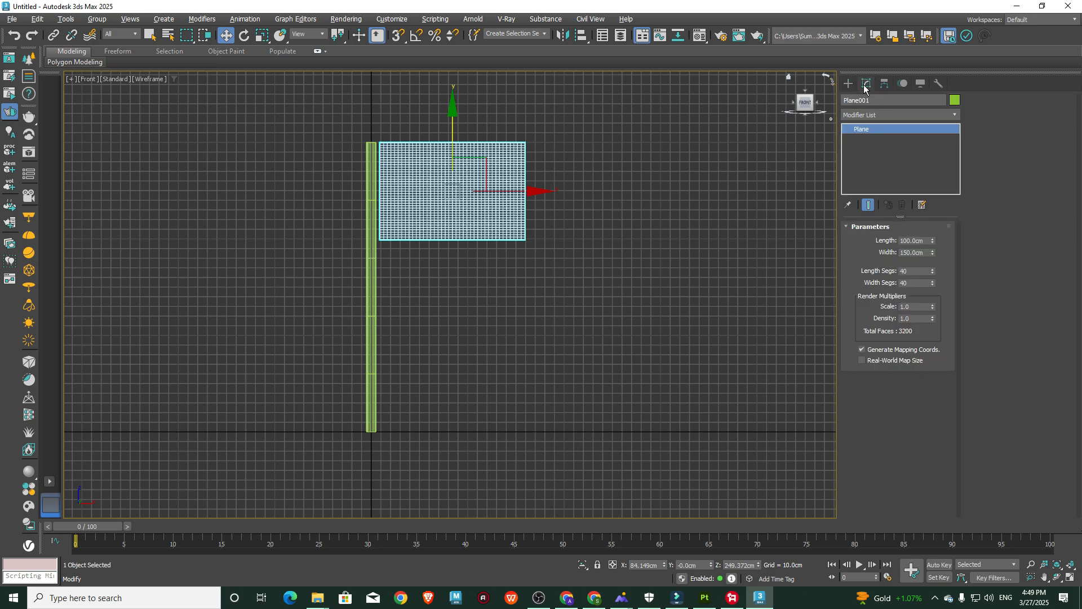
left_click(887, 115)
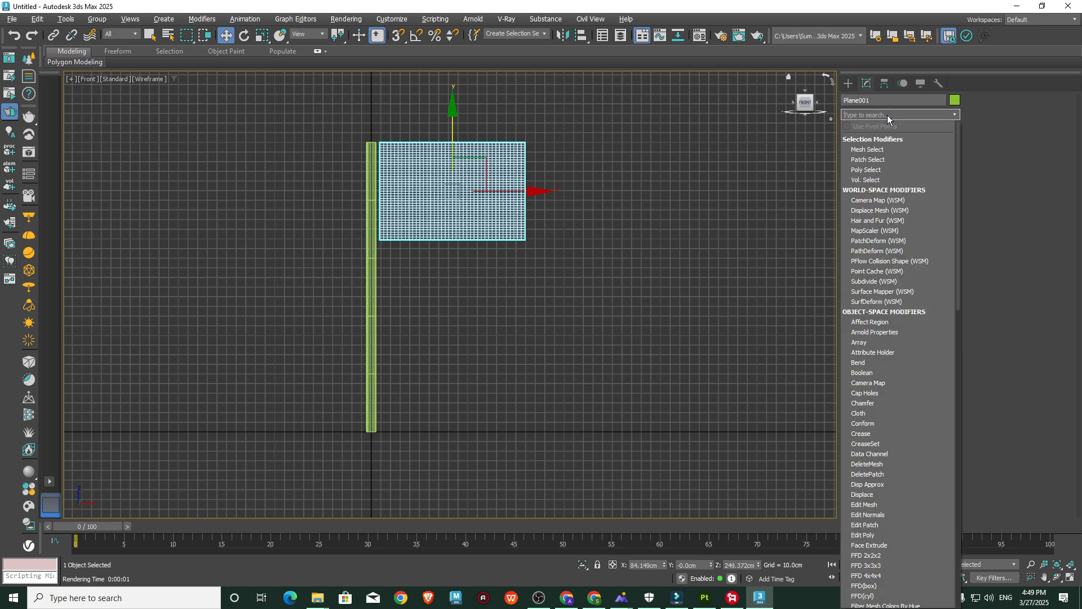
type("clot")
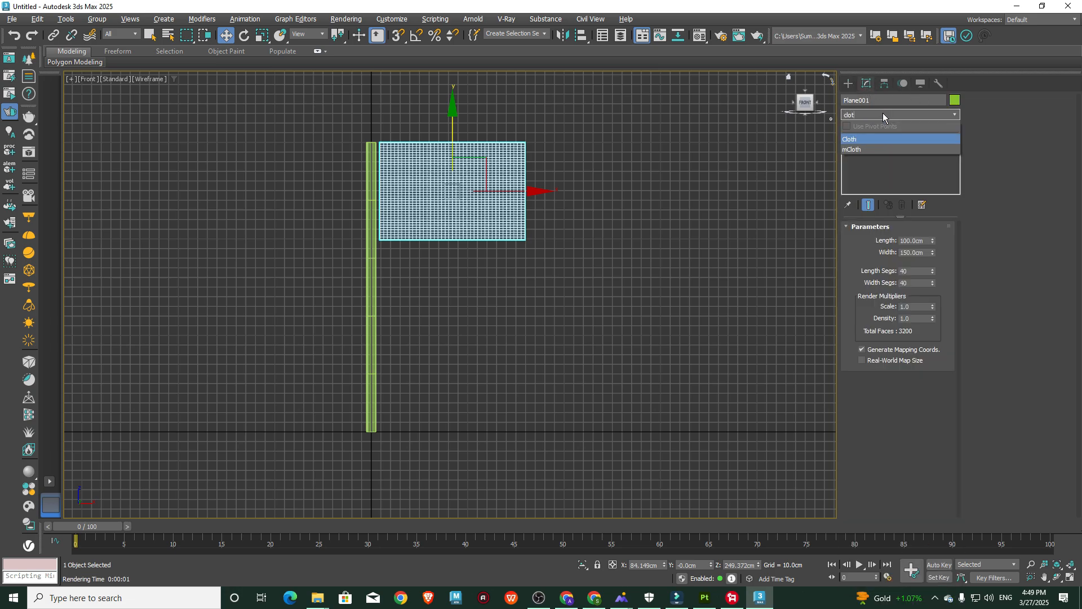
left_click(851, 139)
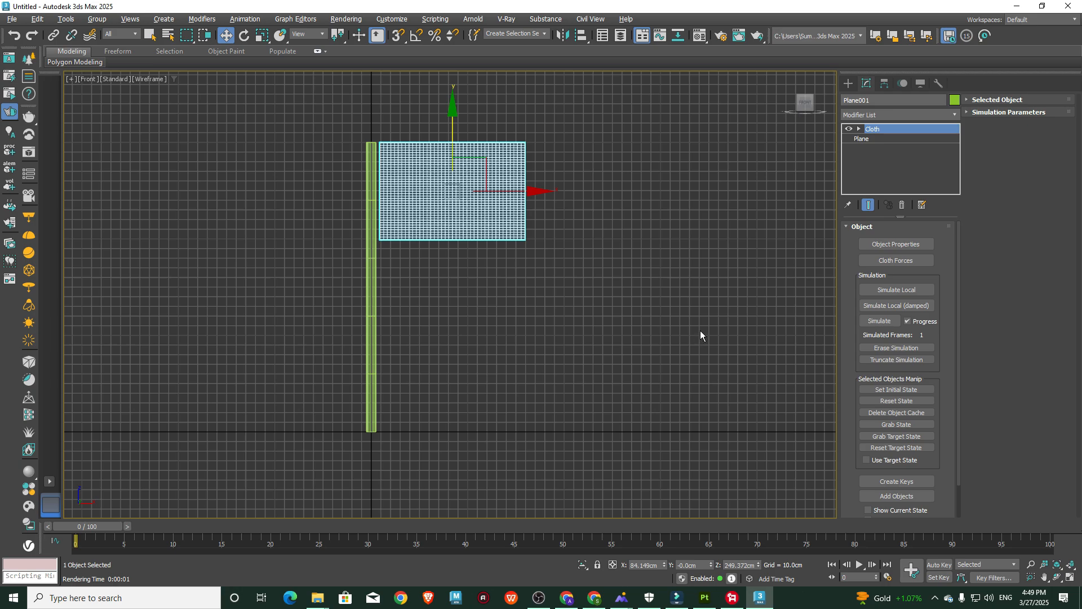
Define the plane as Cloth in the simulation's object properties and apply the Cotton preset.
left_click(906, 245)
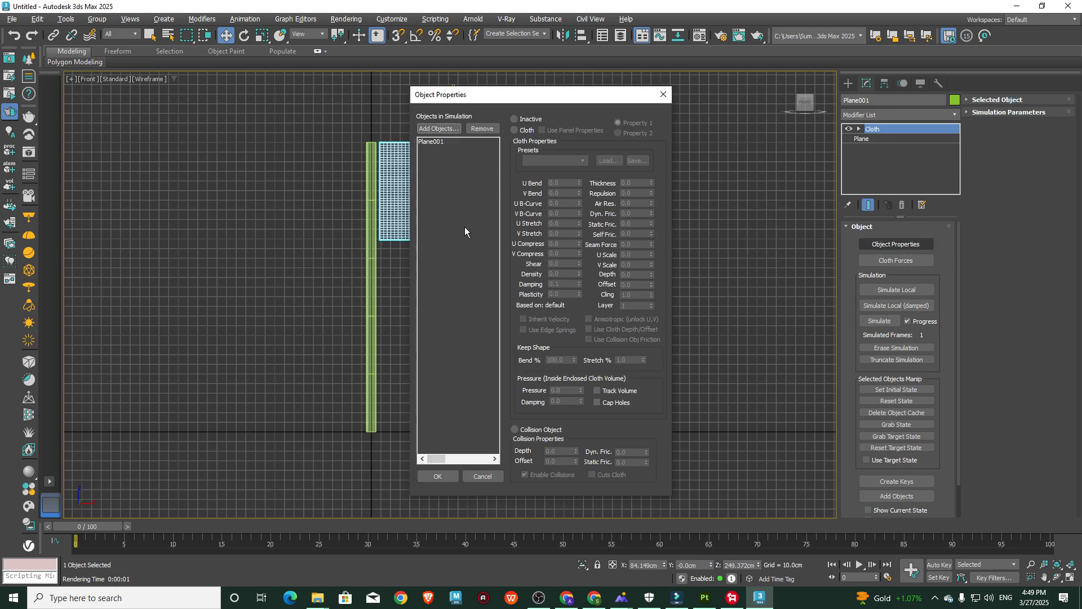
left_click(433, 143)
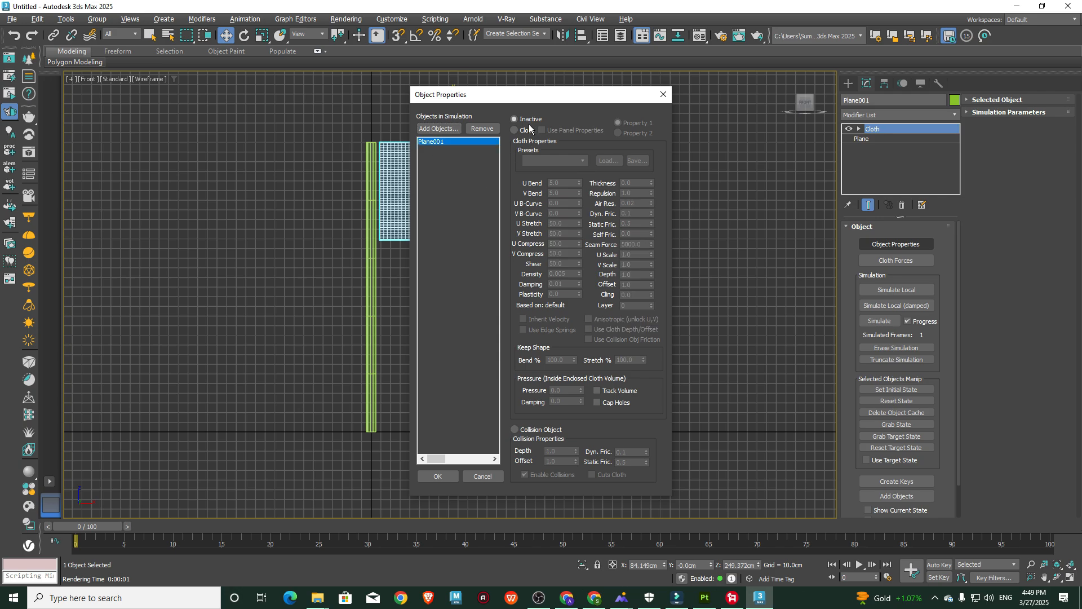
left_click(515, 131)
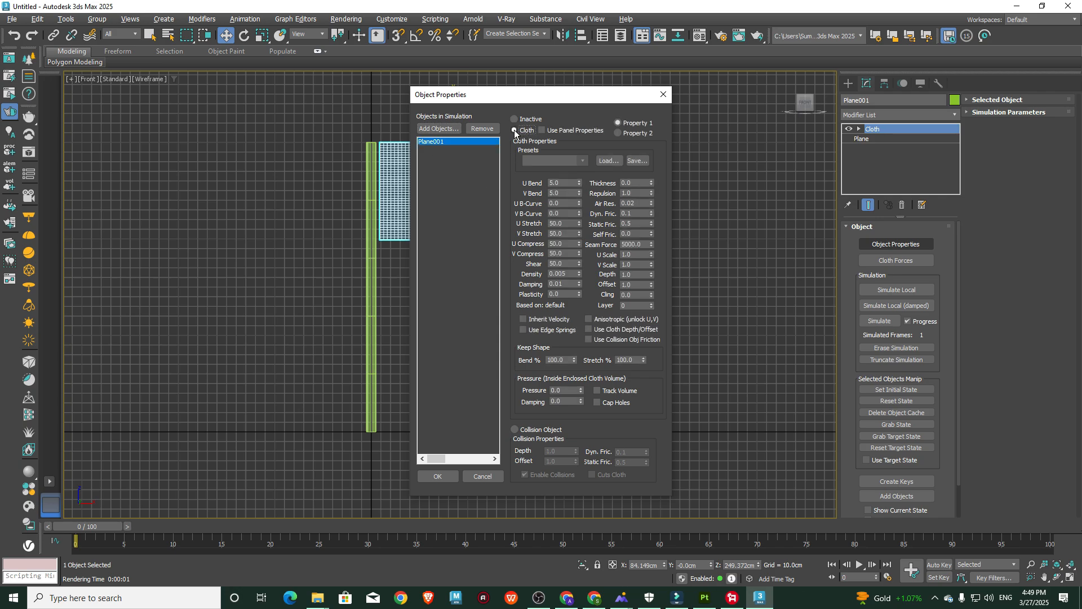
left_click(582, 162)
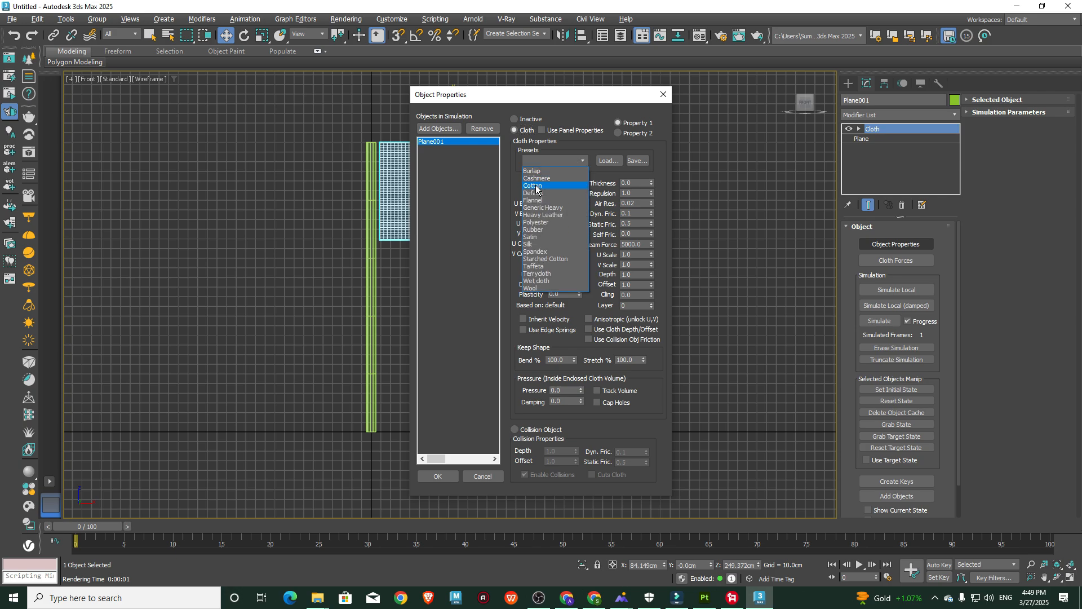
left_click(536, 186)
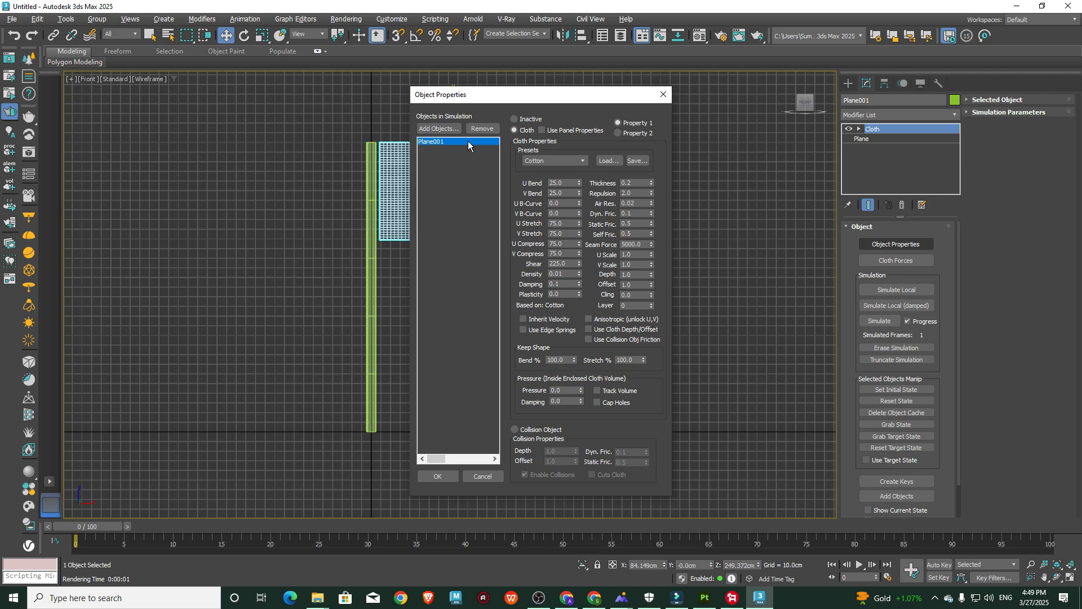
key("Return")
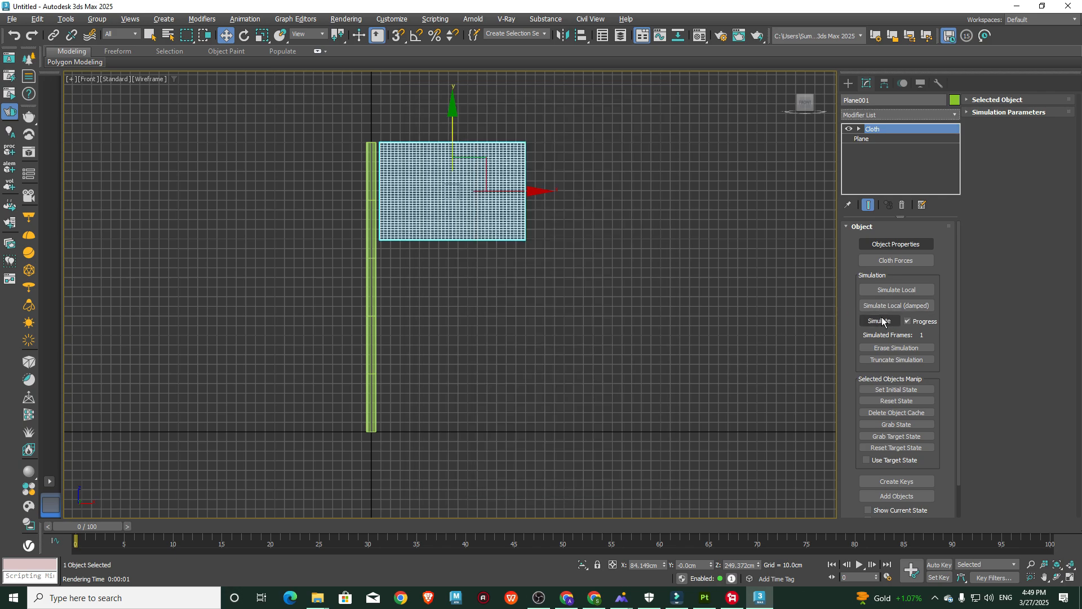
Test the flag with a local cloth simulation, stop it and reset the cloth's state.
left_click(889, 290)
left_click(889, 290)
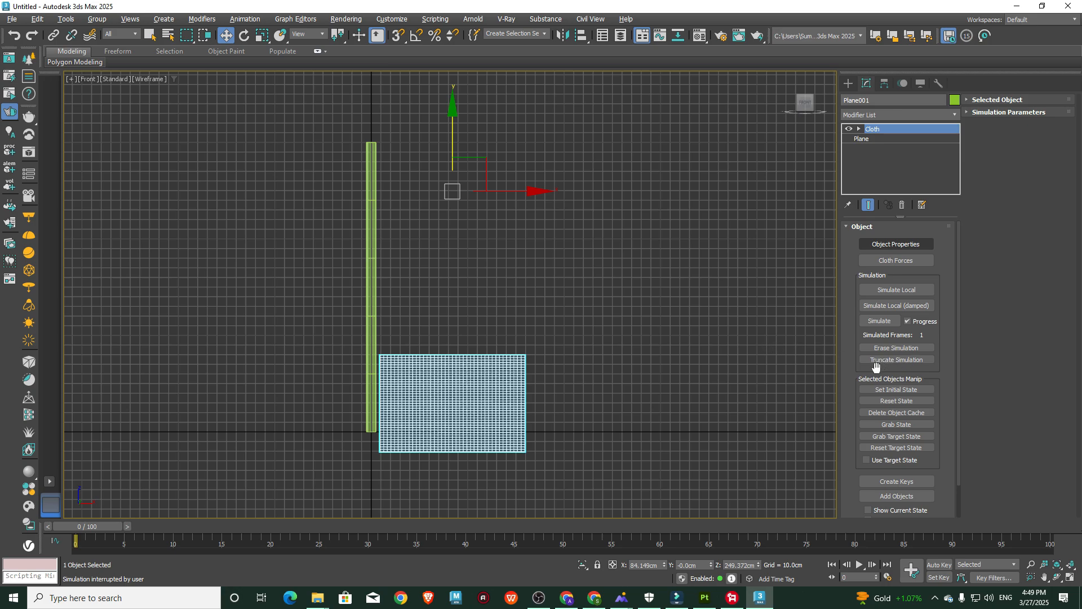
left_click(895, 400)
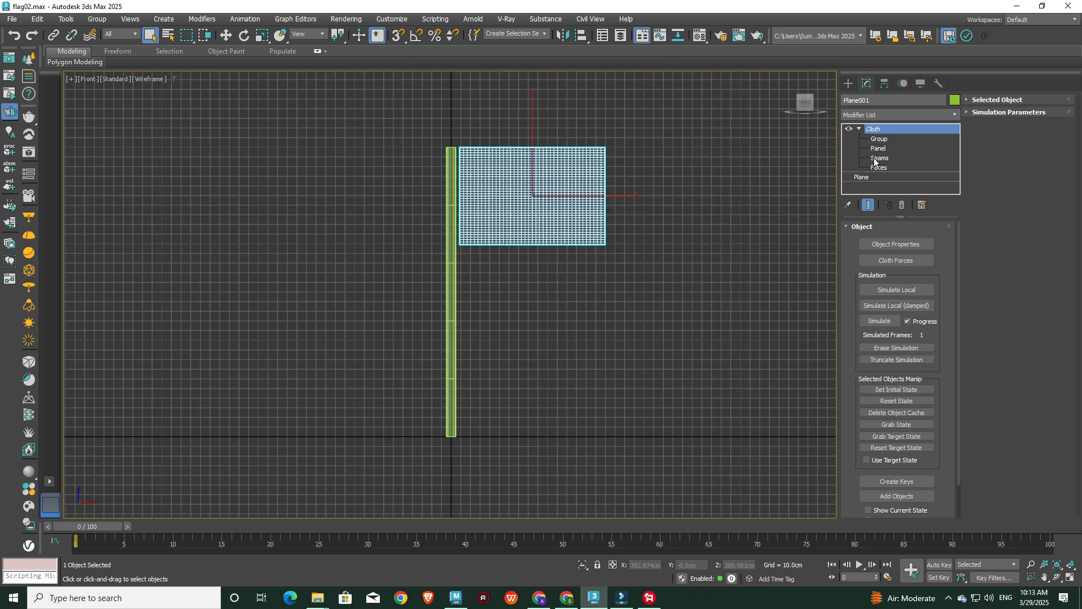
Make a Cloth group from the flag's column of vertices along the pole-side edge and constrain it with Preserve.
left_click(879, 139)
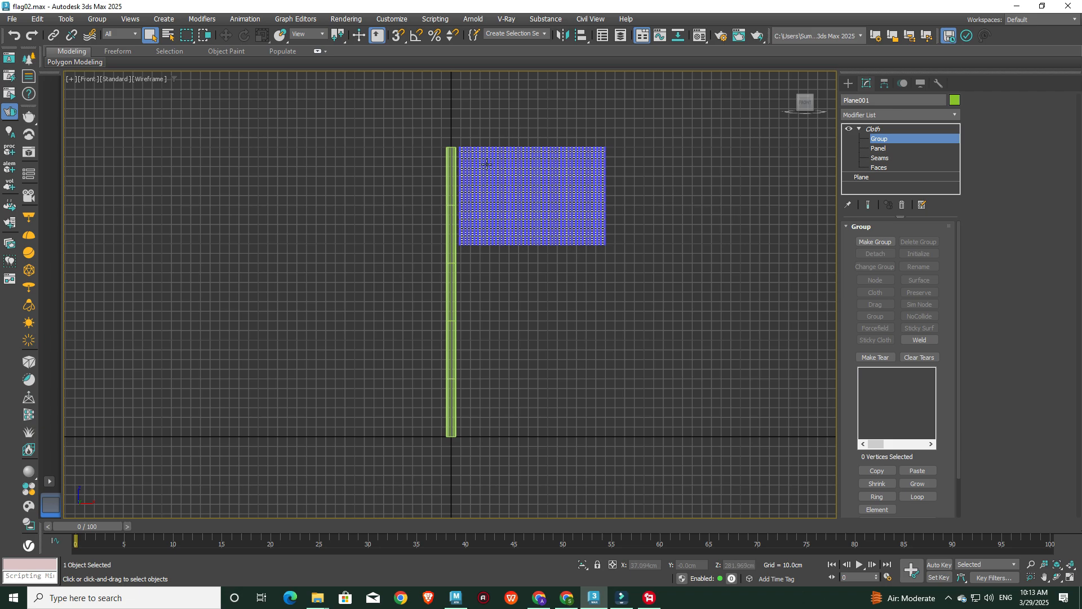
scroll(485, 166, "up", 5)
middle_click_drag(406, 179, 430, 162)
left_click_drag(313, 120, 379, 437)
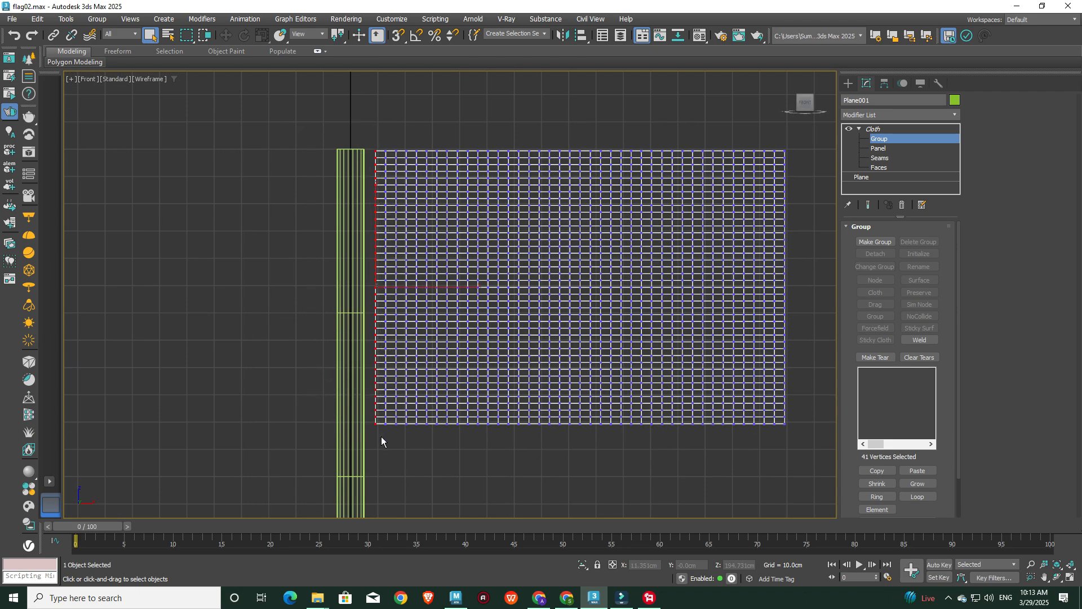
middle_click_drag(540, 338, 555, 318)
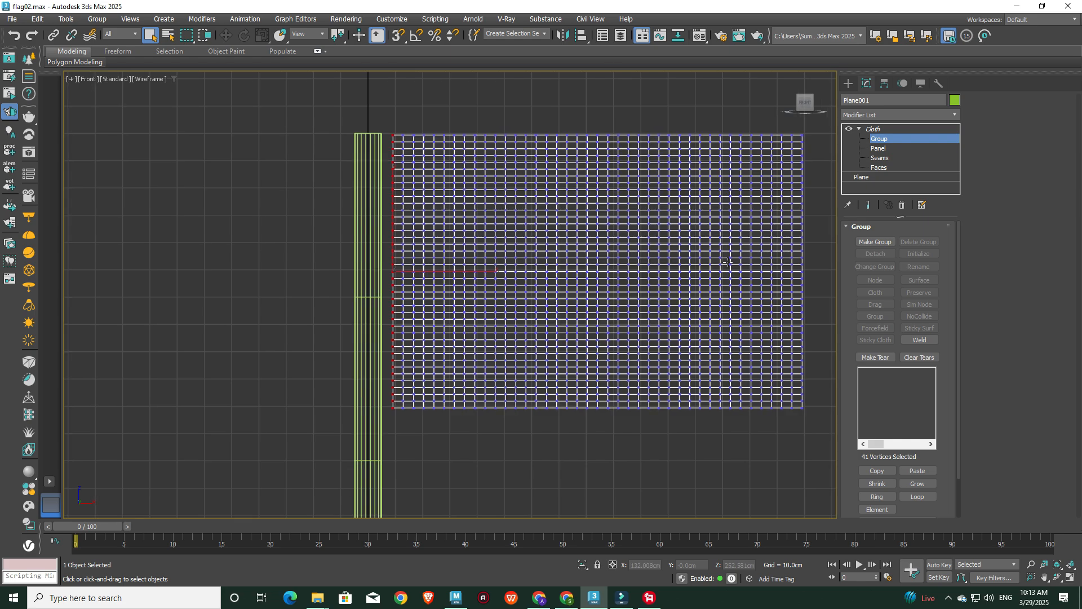
left_click(881, 244)
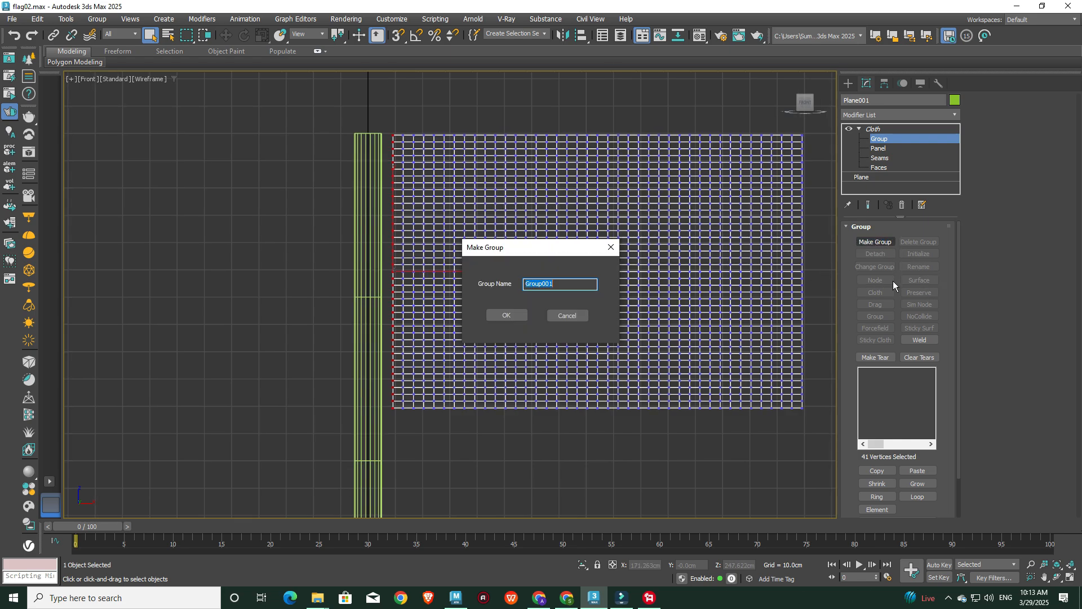
left_click(515, 315)
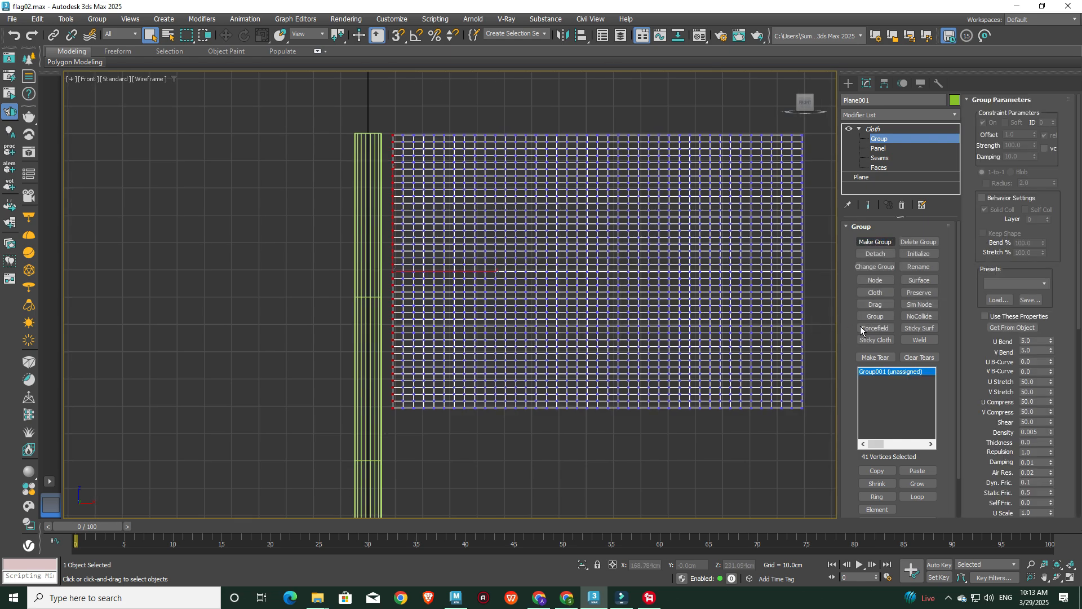
left_click(920, 293)
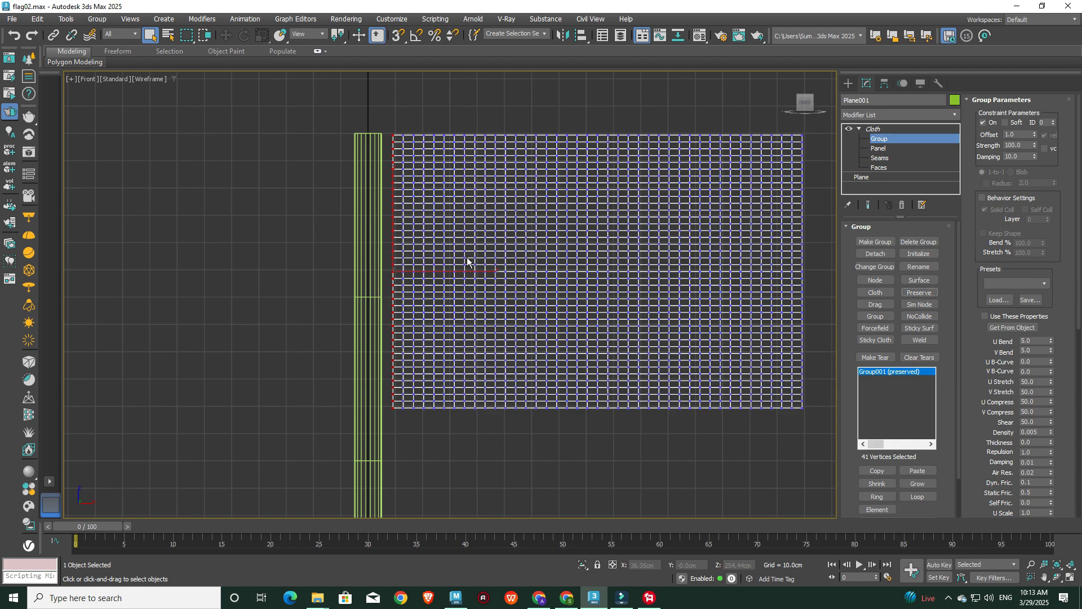
scroll(562, 314, "down", 4)
middle_click_drag(602, 421, 573, 360)
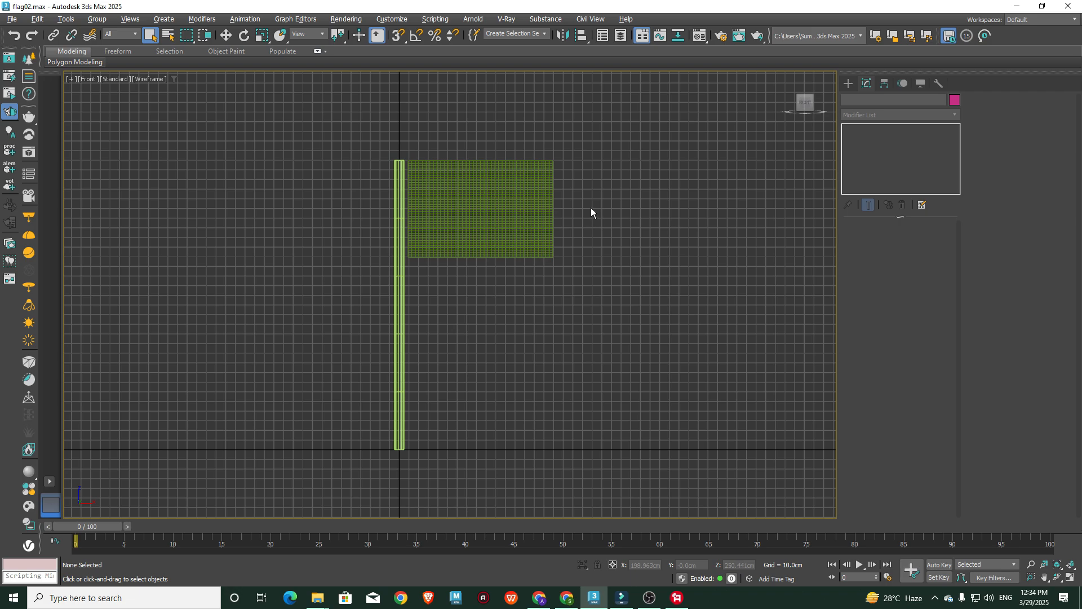
Add the pole cylinder to the flag's cloth simulation and define it as a Collision Object.
left_click(522, 220)
left_click(878, 244)
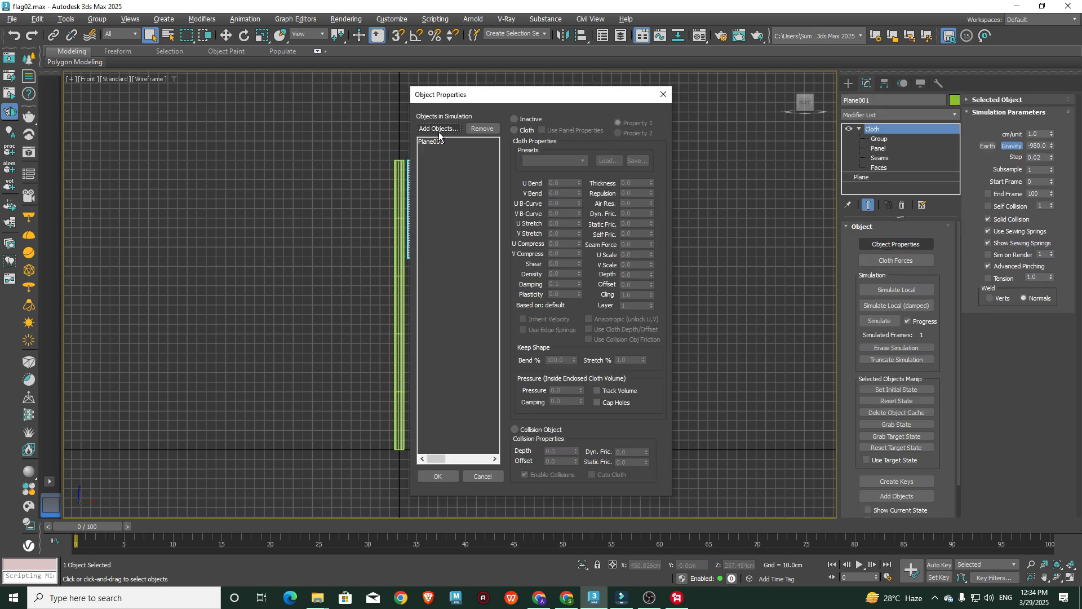
left_click(440, 129)
left_click(121, 136)
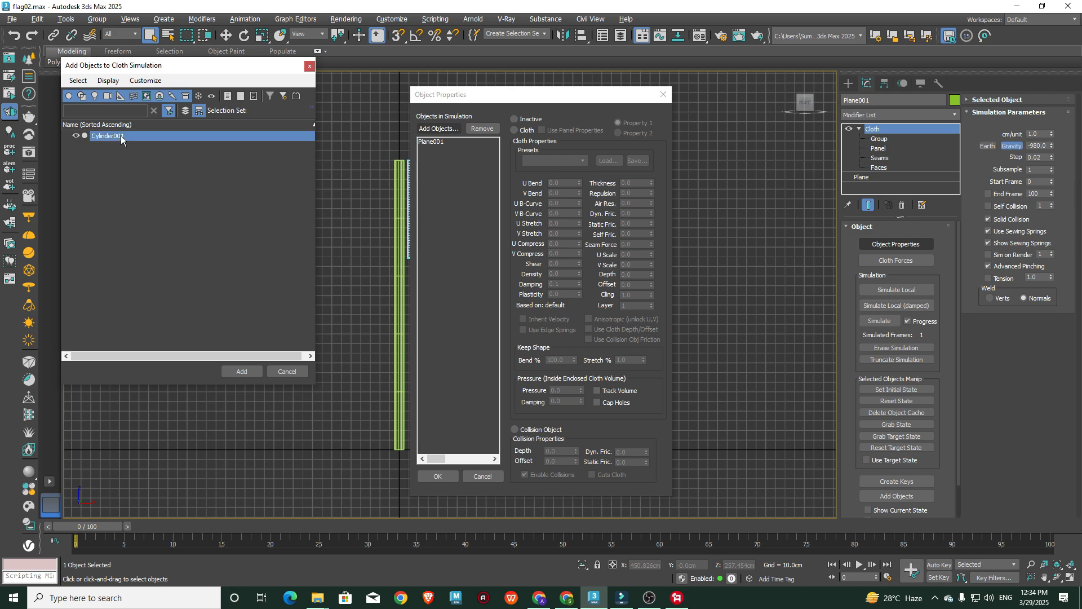
left_click(242, 371)
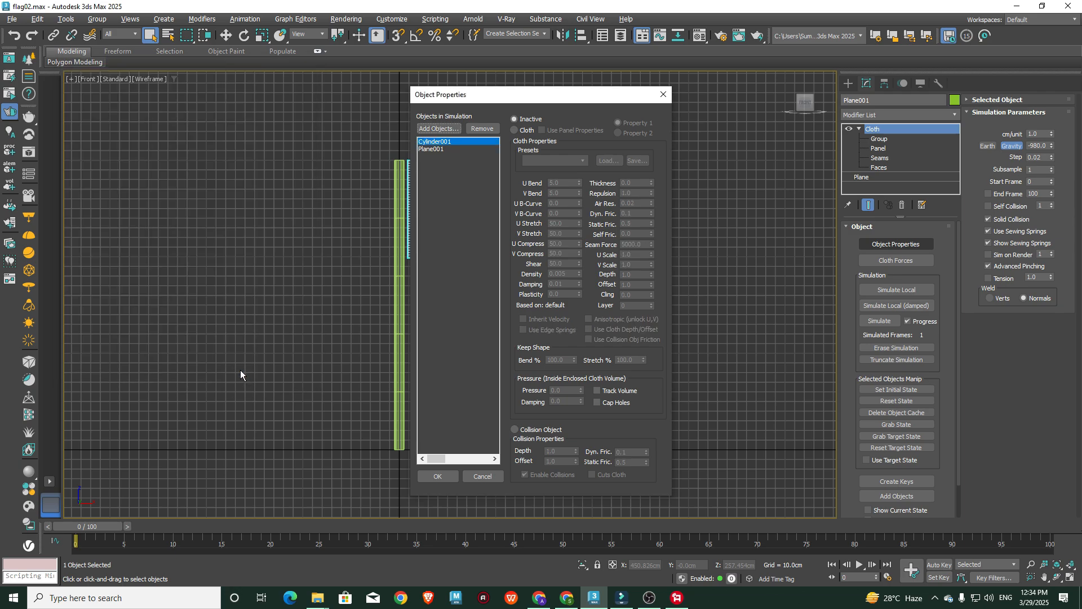
left_click(514, 429)
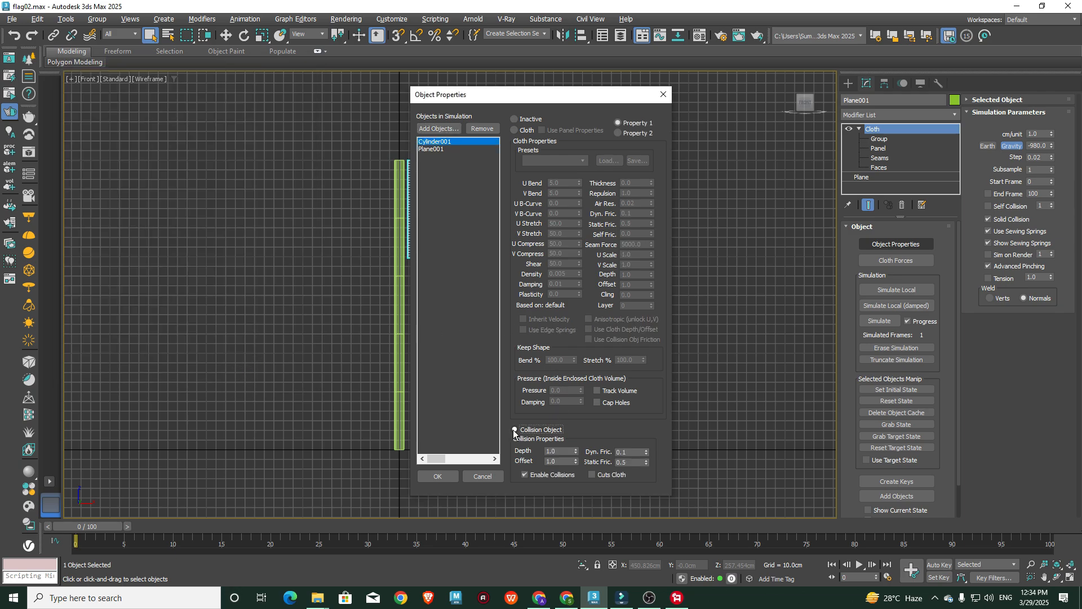
left_click(437, 476)
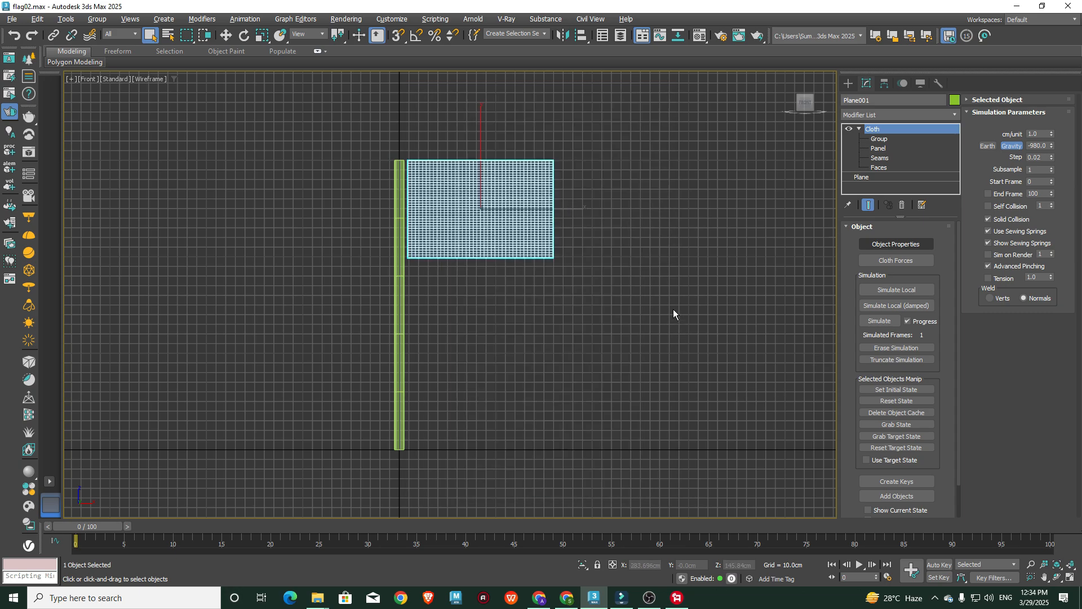
middle_click_drag(618, 224, 648, 224)
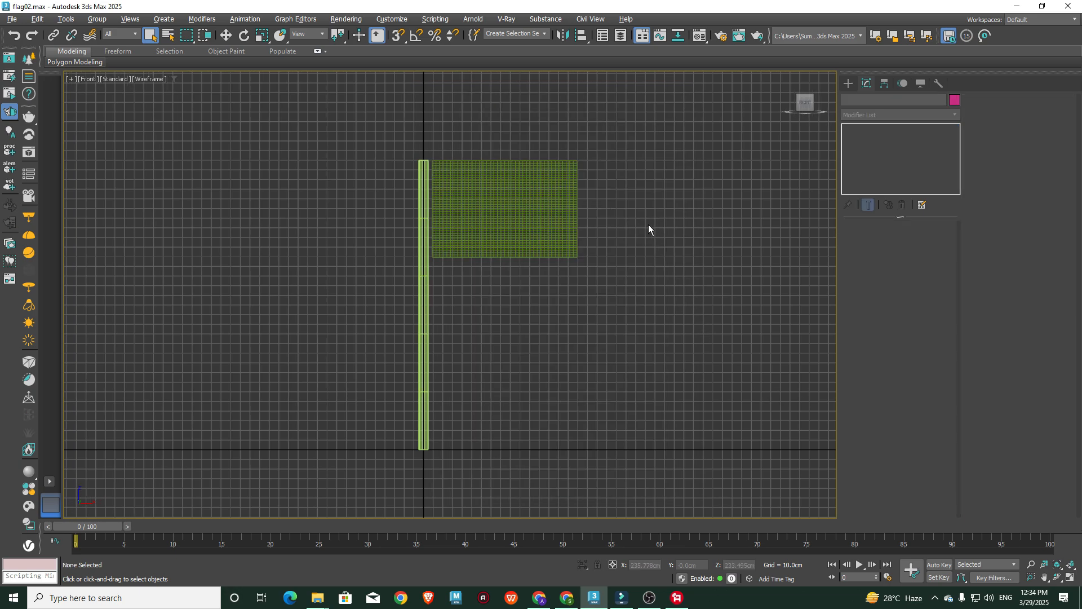
middle_click_drag(548, 223, 556, 225)
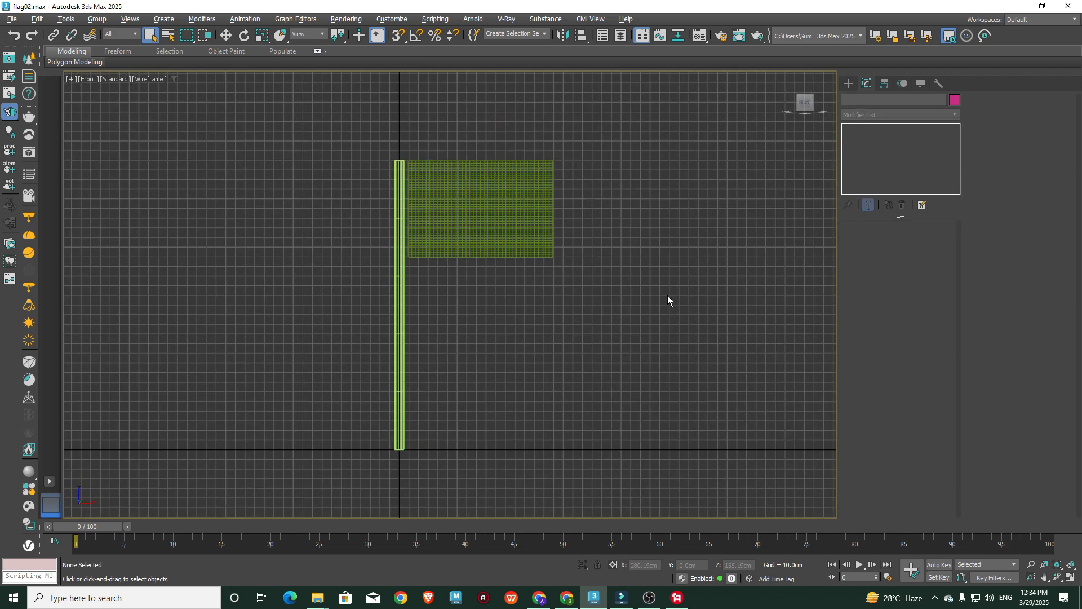
left_click(548, 223)
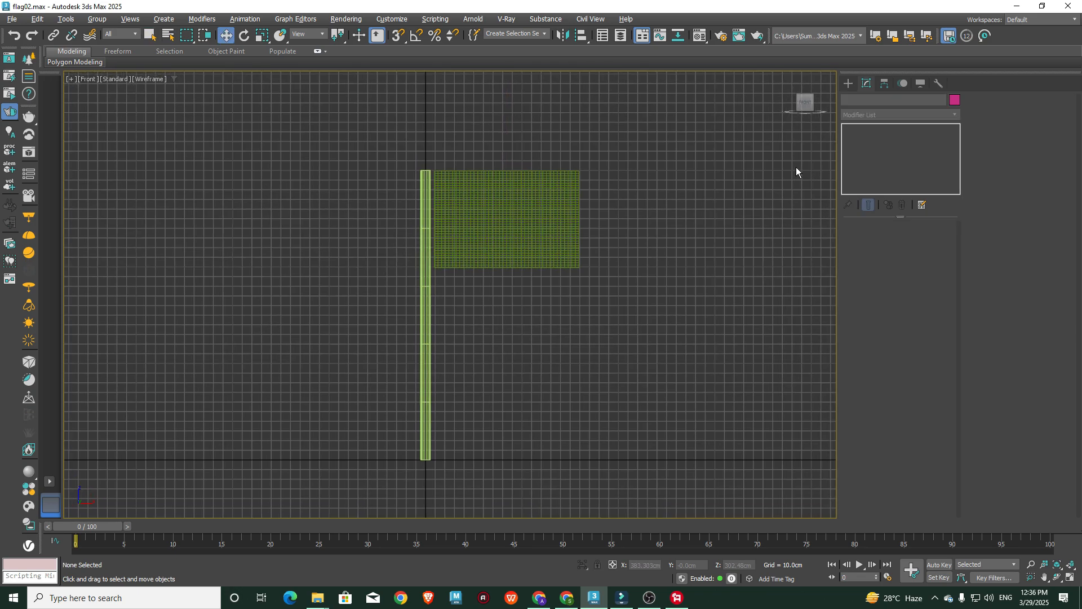
Create a Wind force with an icon size of about 38 cm near the top of the pole in the Left view.
left_click(848, 84)
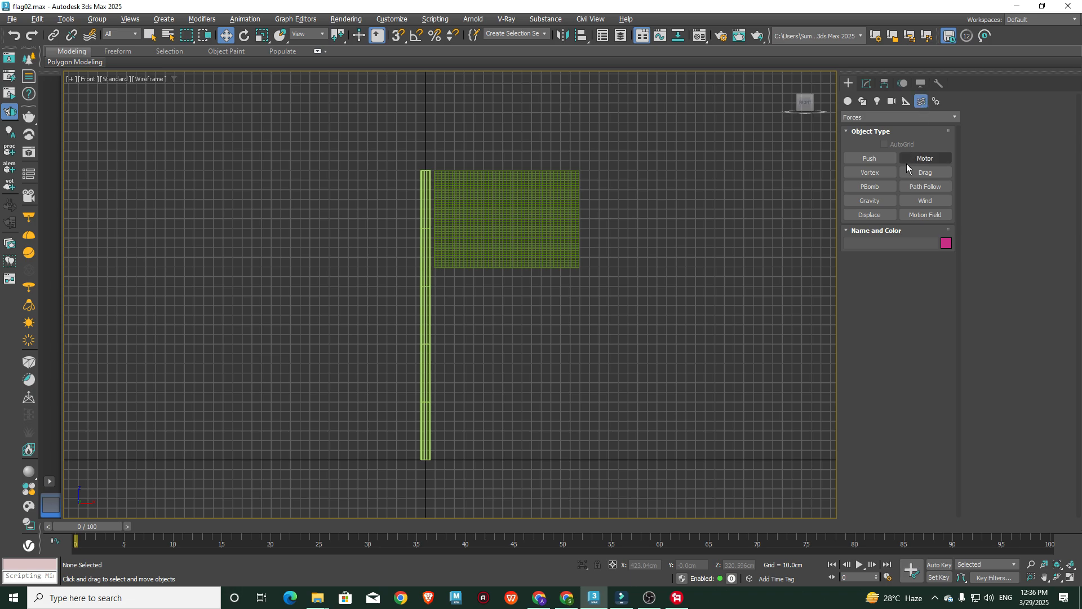
left_click(925, 200)
key("alt+w")
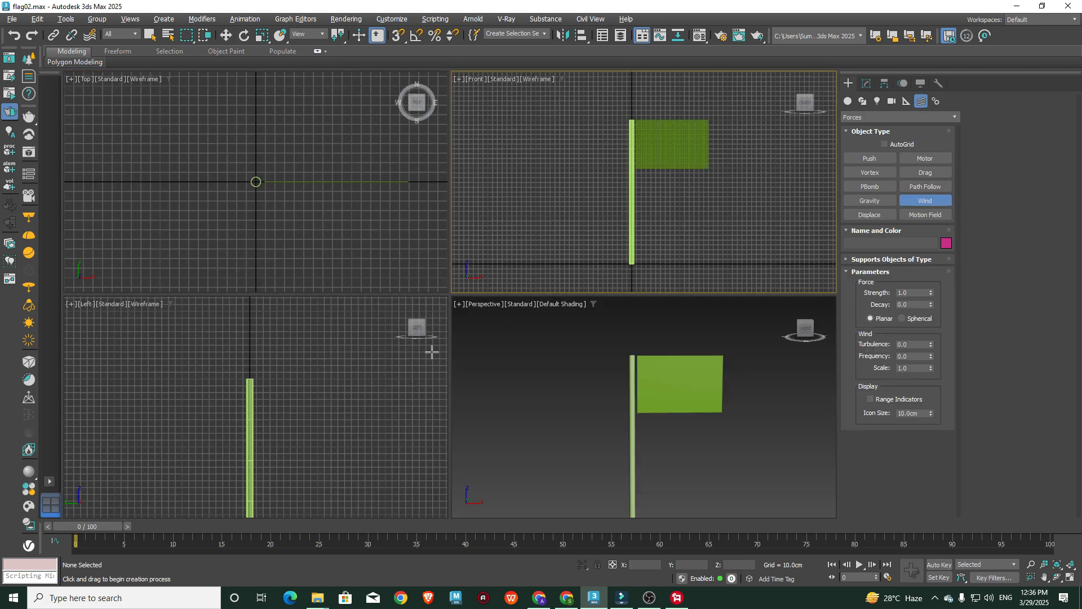
left_click_drag(250, 406, 264, 453)
key("w")
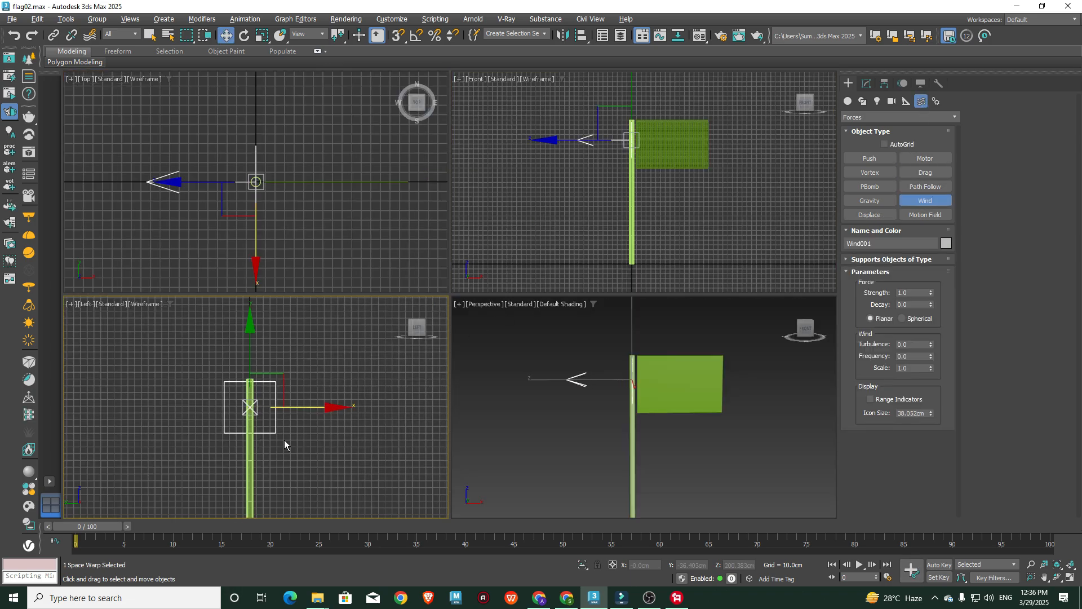
Mirror the wind on X without cloning and move it about 151 cm from the pole, opposite the flag.
right_click(653, 160)
left_click(563, 35)
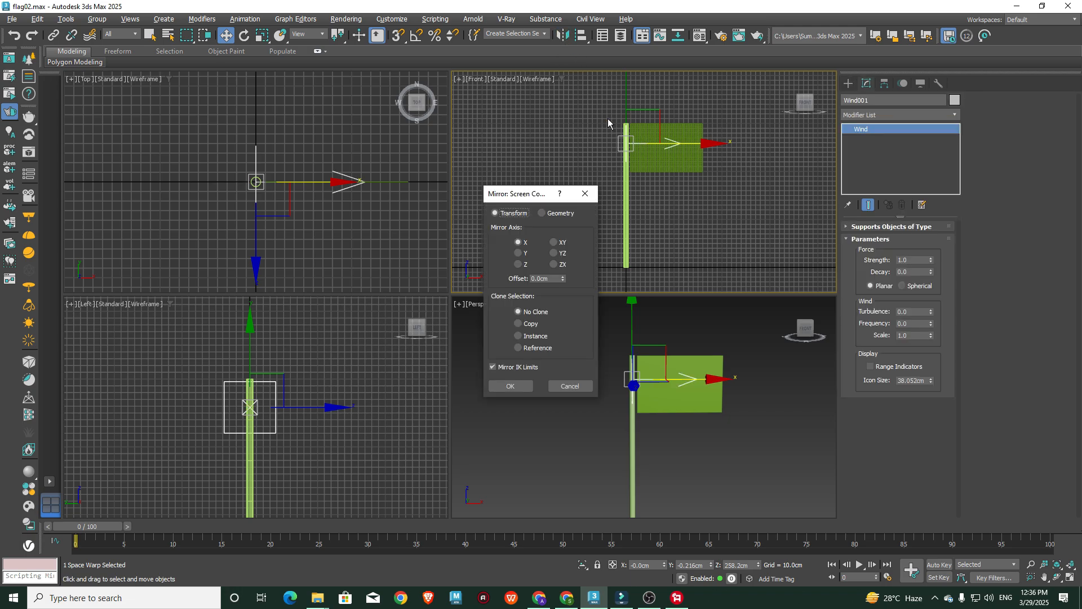
left_click(510, 386)
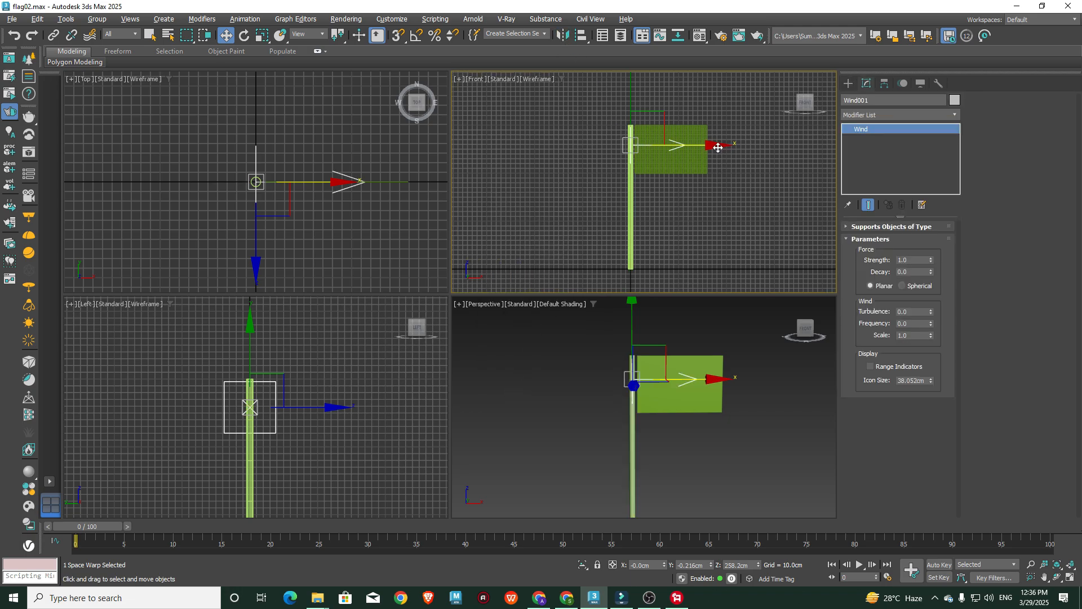
left_click_drag(717, 145, 645, 148)
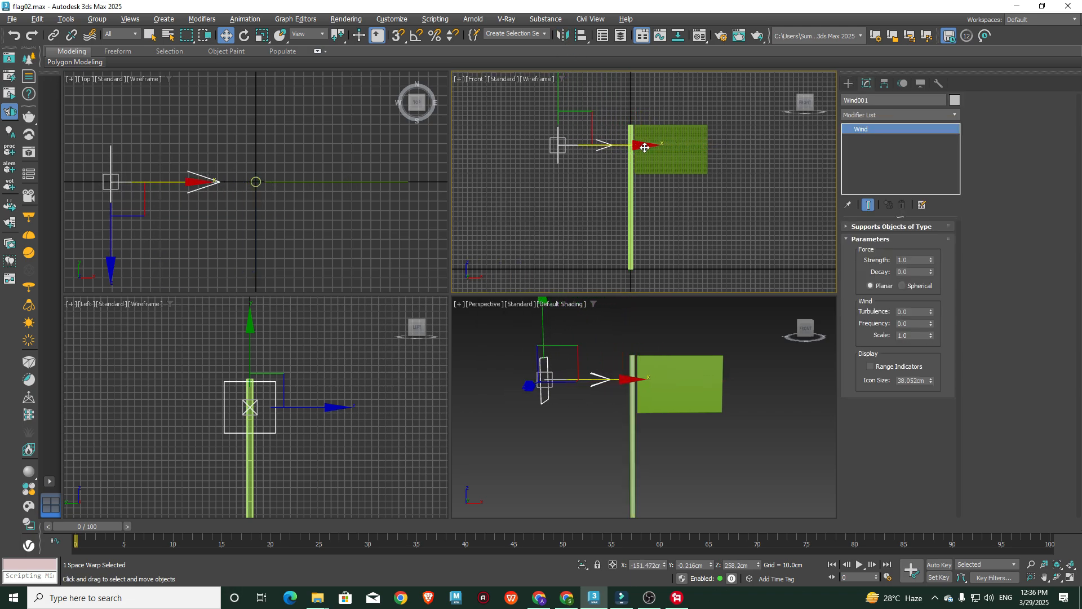
Set the wind's Strength to 50 and Turbulence to 1, and maximize the Perspective view.
double_click(921, 261)
double_click(918, 311)
right_click(655, 331)
key("alt+w")
middle_click_drag(655, 331, 615, 319)
left_click(670, 309)
left_click(549, 241)
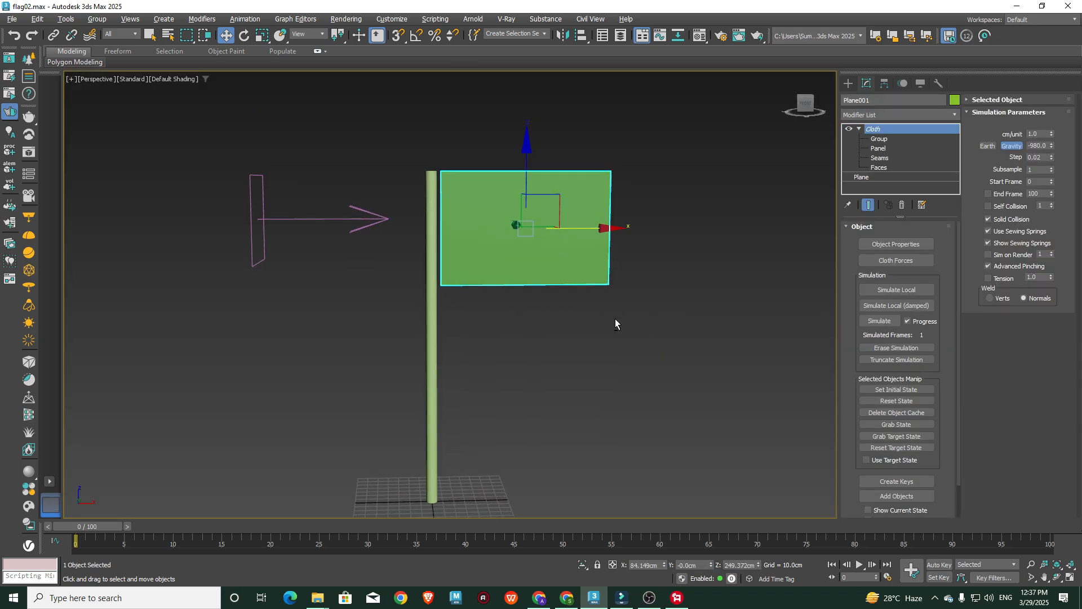
middle_click_drag(733, 318, 725, 314)
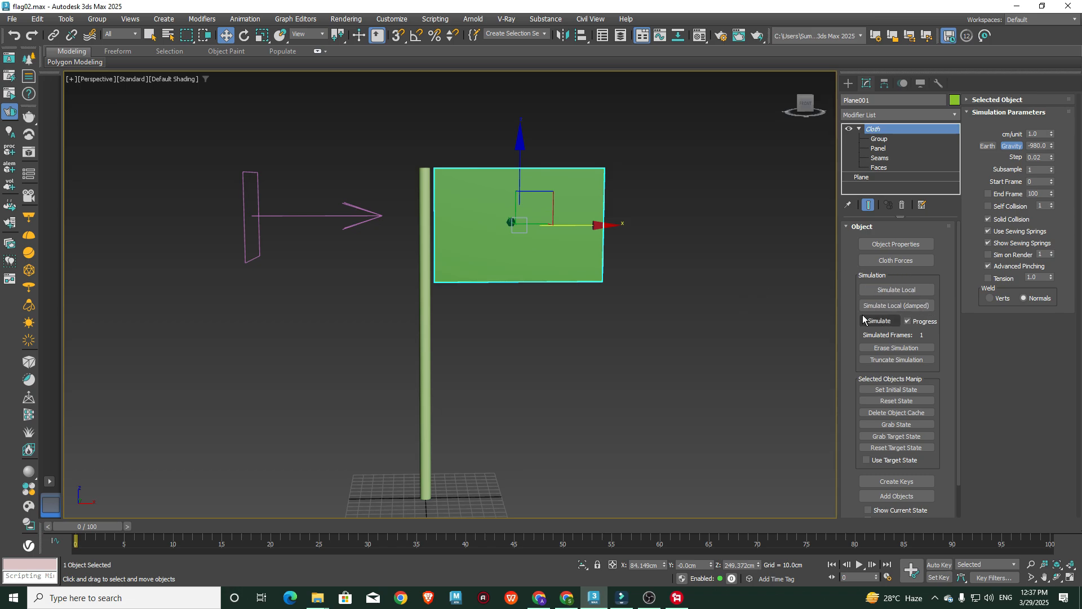
middle_click_drag(663, 301, 652, 297)
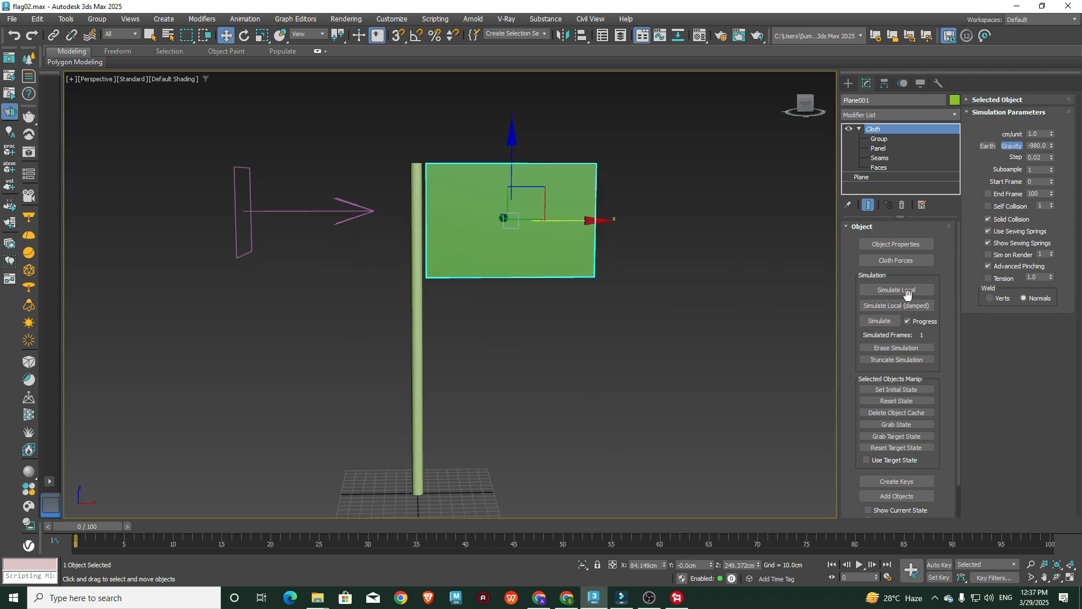
left_click(349, 219)
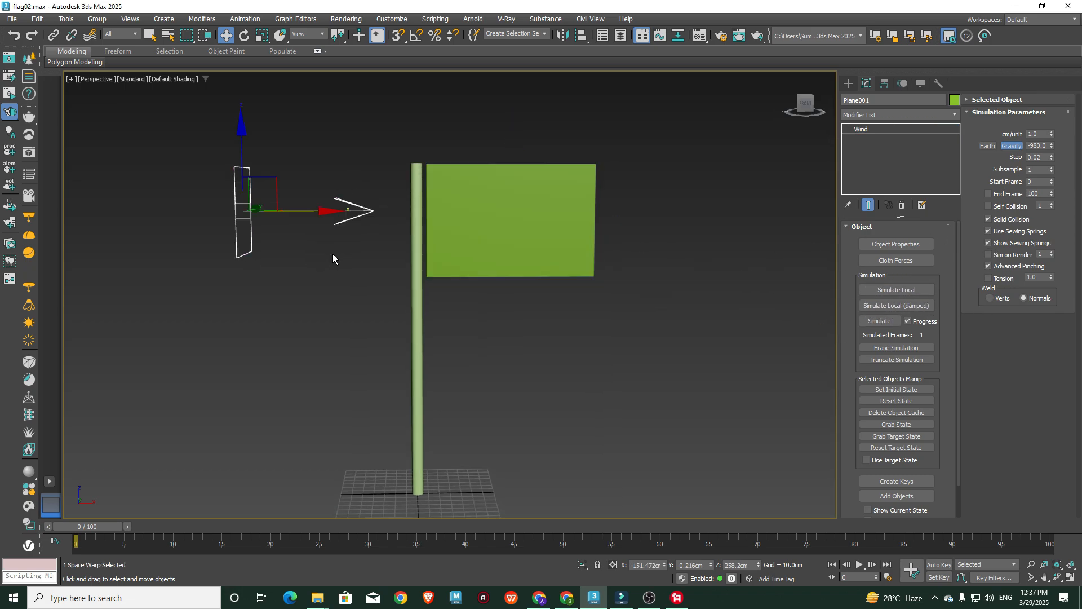
left_click(527, 207)
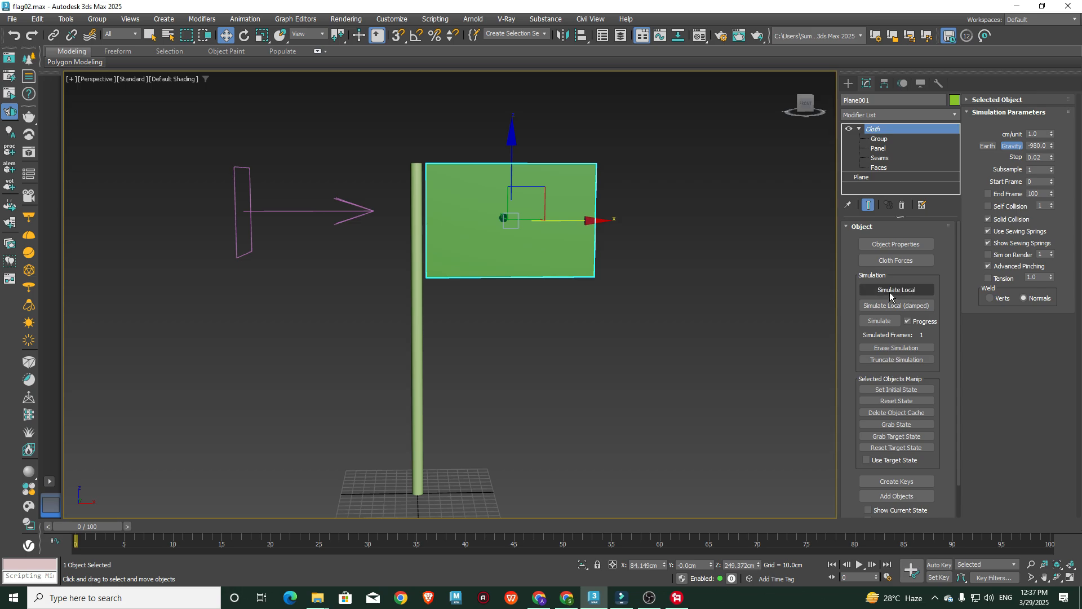
left_click(889, 292)
left_click_drag(349, 176, 311, 252)
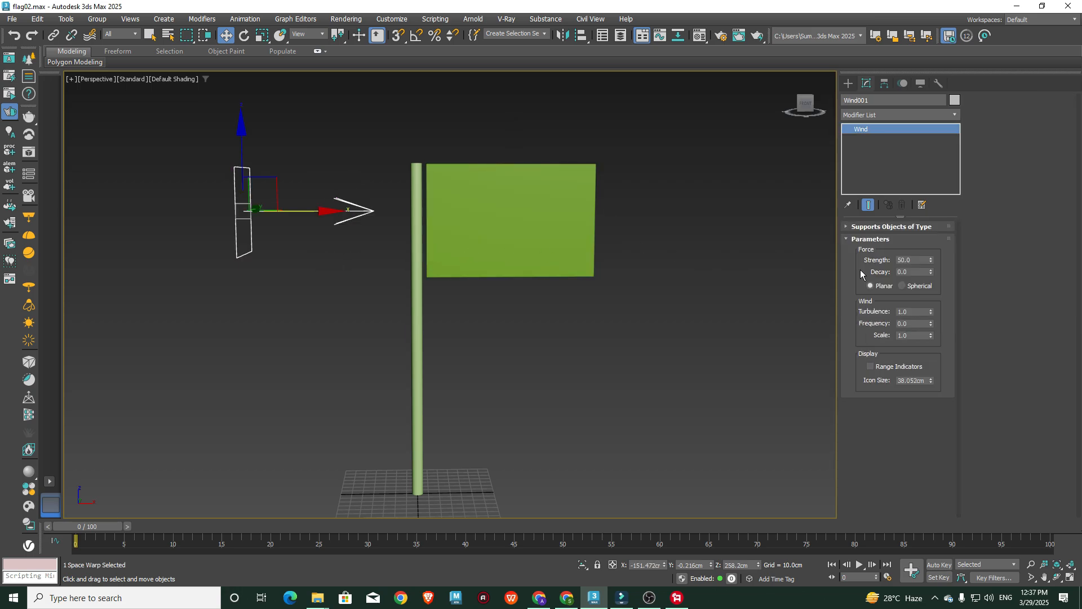
Add the wind to the flag's cloth simulation forces.
left_click(555, 218)
left_click(905, 263)
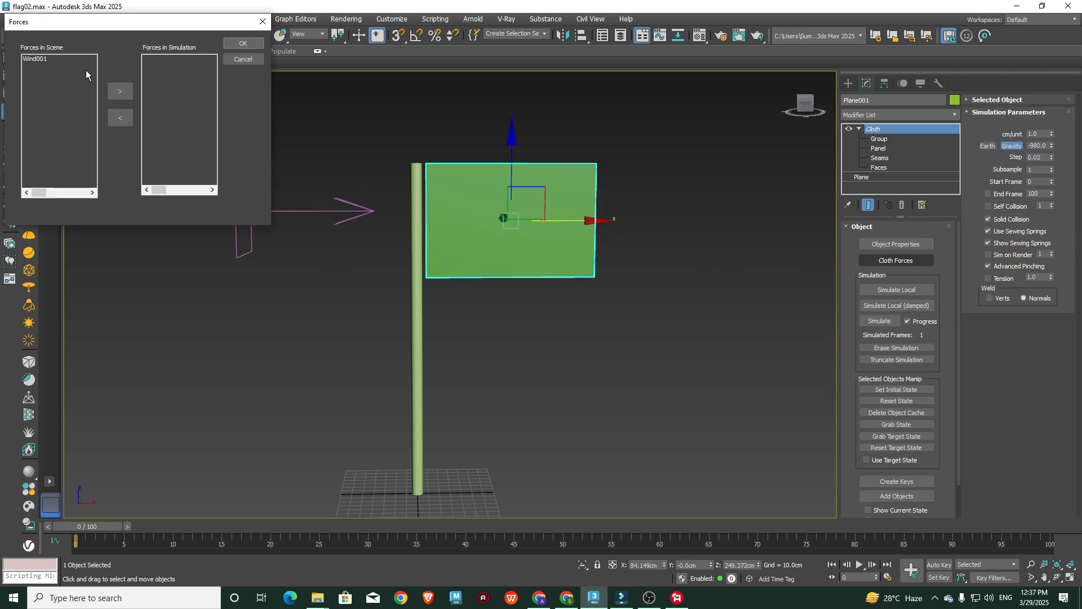
left_click(125, 95)
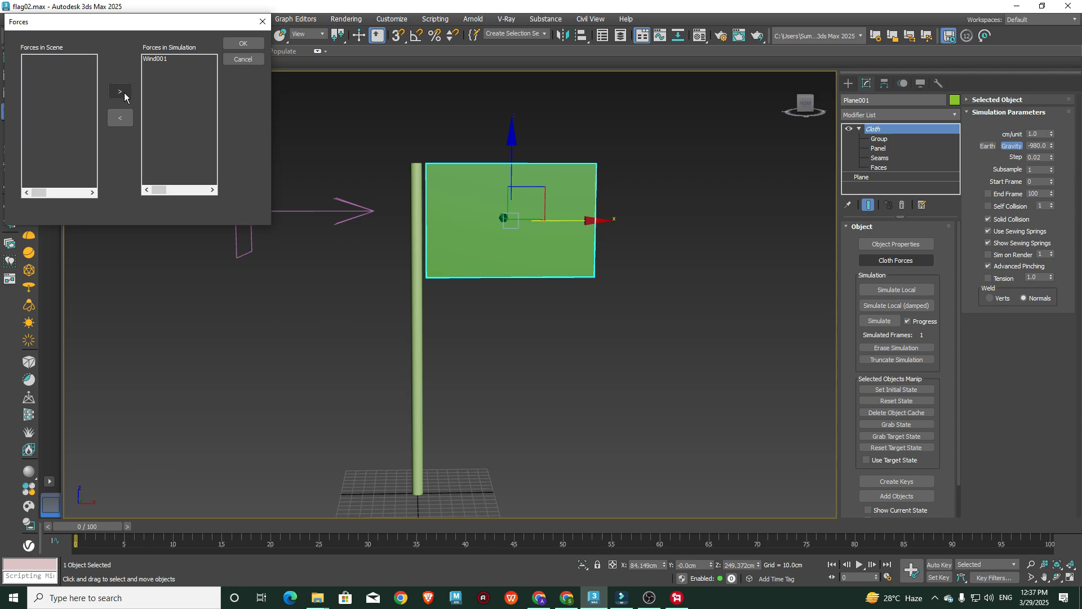
left_click(239, 45)
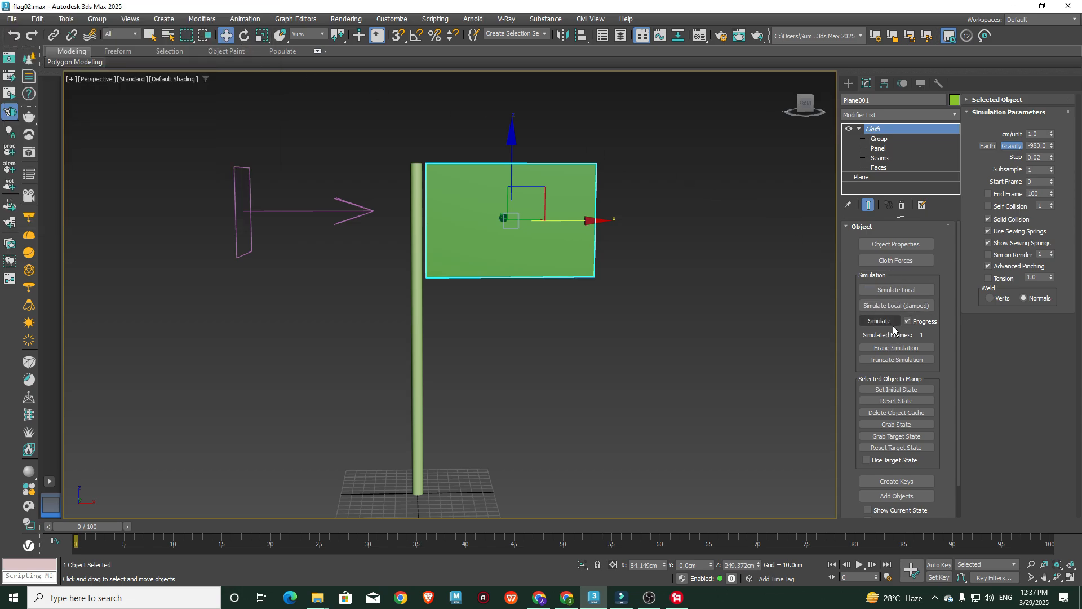
Test the flag's behaviour in the wind with a local cloth simulation and stop it.
left_click(611, 270)
left_click(590, 266)
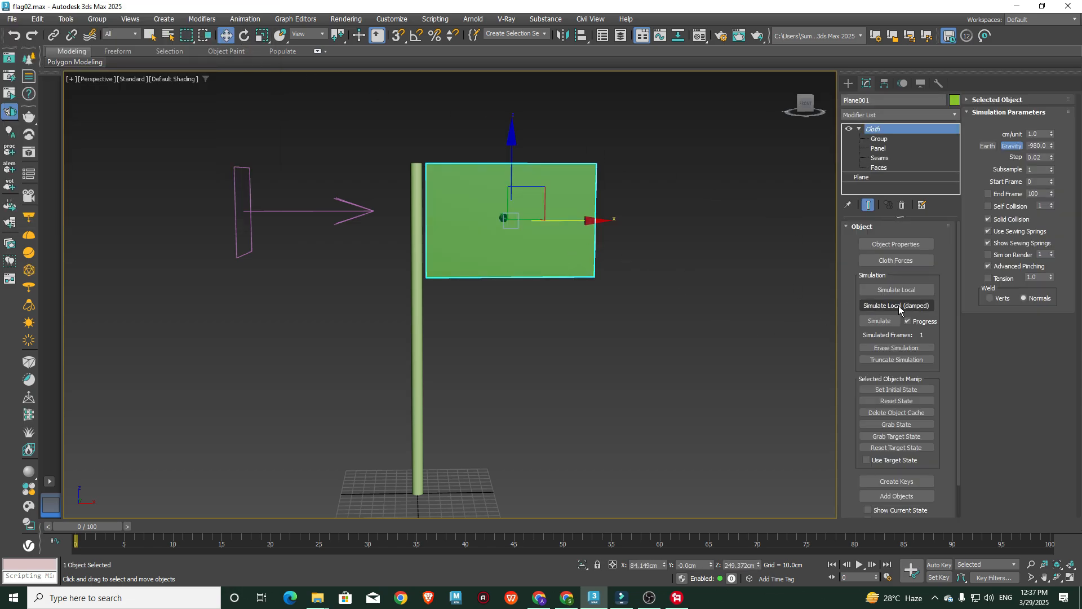
left_click(900, 289)
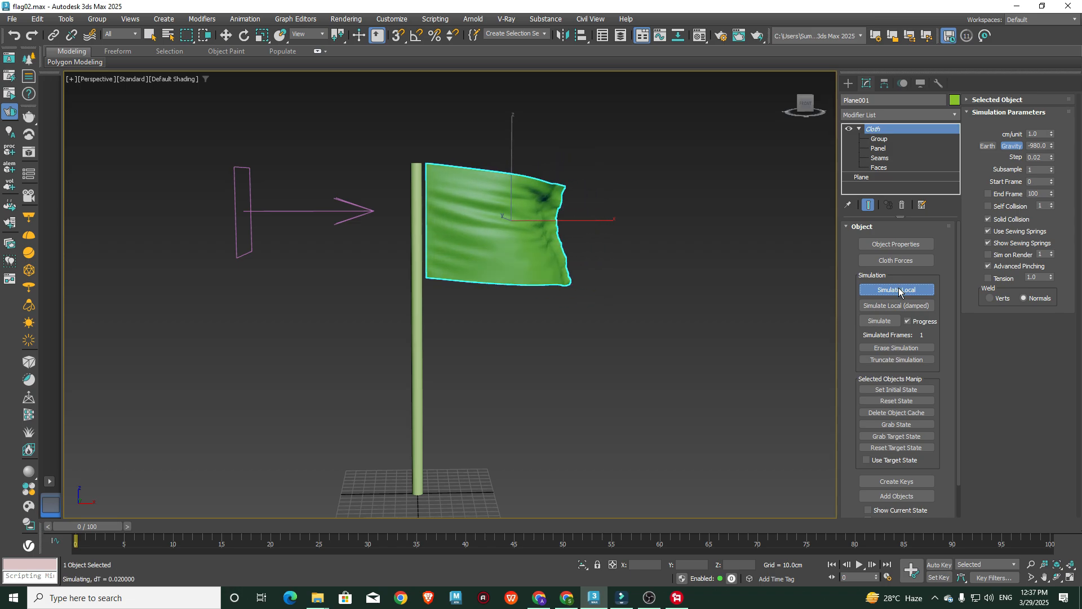
left_click(899, 289)
left_click(618, 320)
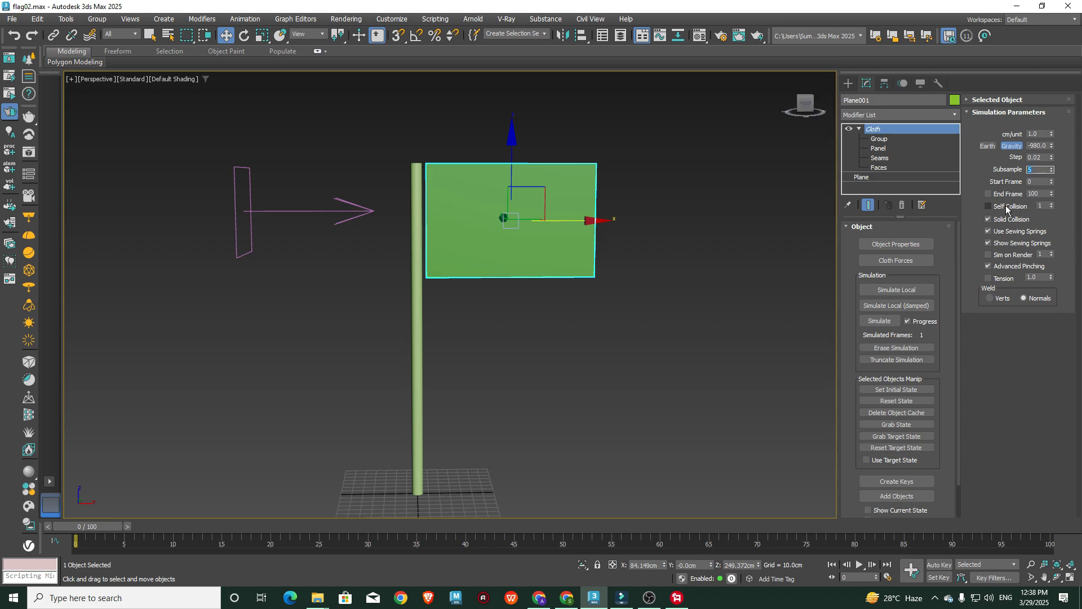
Enable Self Collision with a value of 2 in the flag's cloth simulation parameters.
left_click(989, 207)
left_click(725, 331)
middle_click_drag(725, 330, 712, 319)
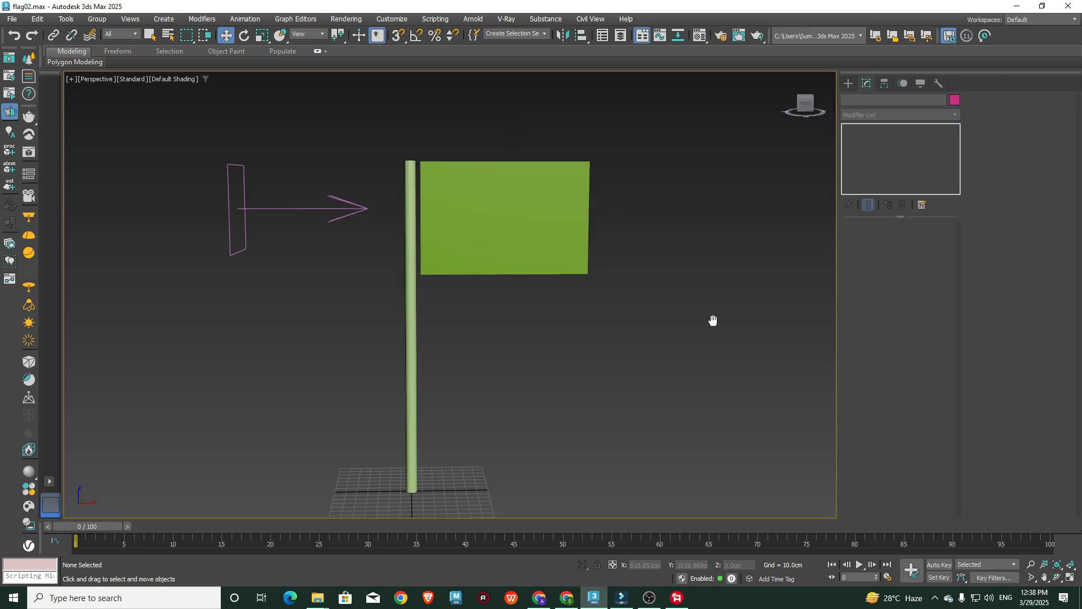
left_click(571, 259)
middle_click_drag(624, 314, 621, 312)
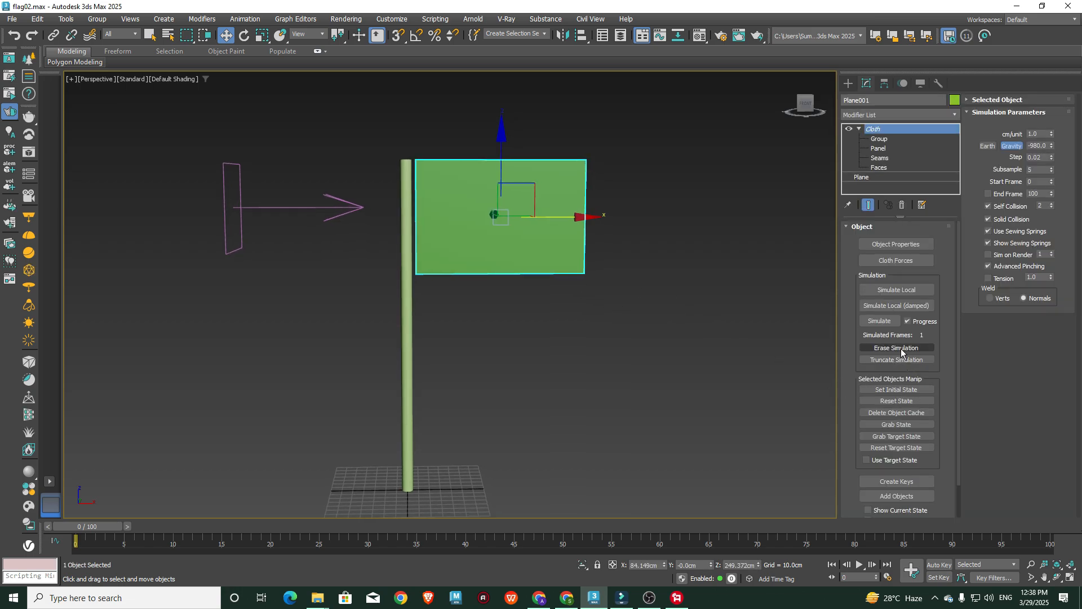
Run a local cloth simulation to check how the flag moves with self collision enabled, and stop it.
left_click(895, 291)
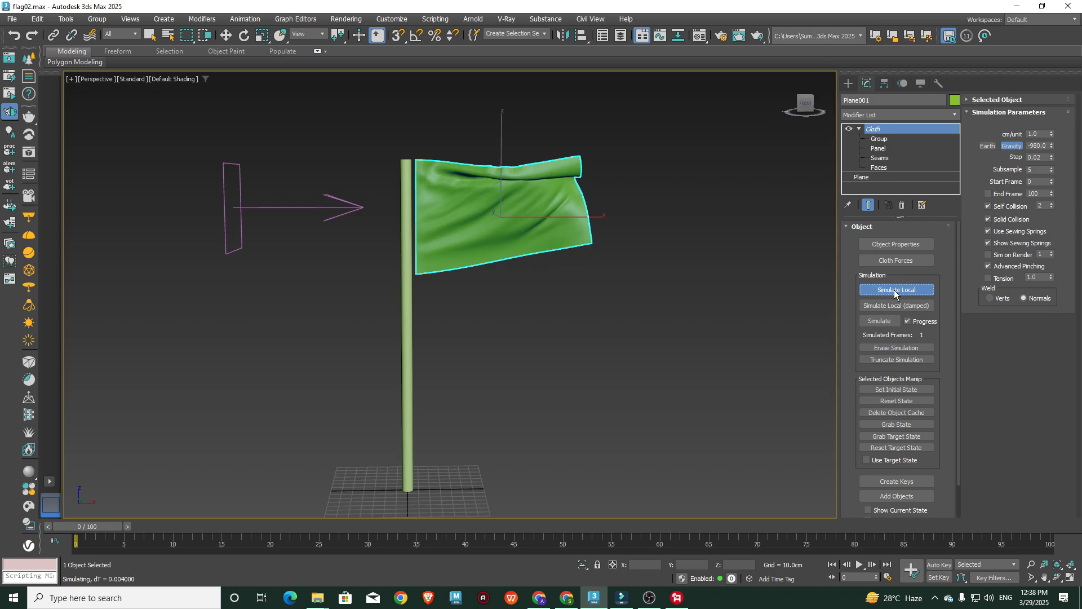
left_click(894, 291)
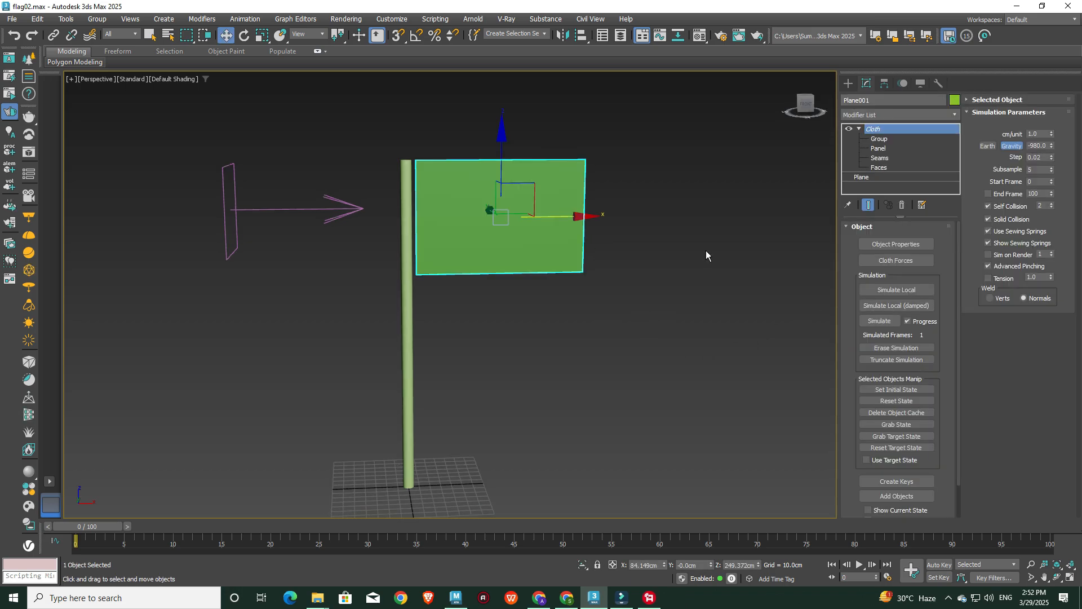
Add a MeshSmooth modifier to the flag above its Cloth modifier.
left_click(953, 114)
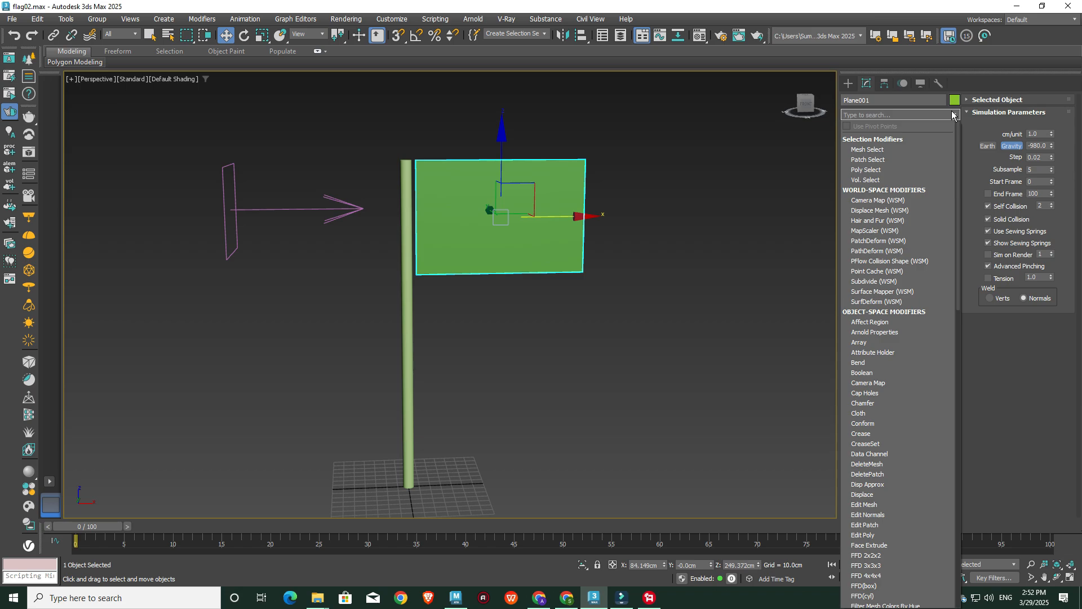
type("mesh")
left_click(877, 139)
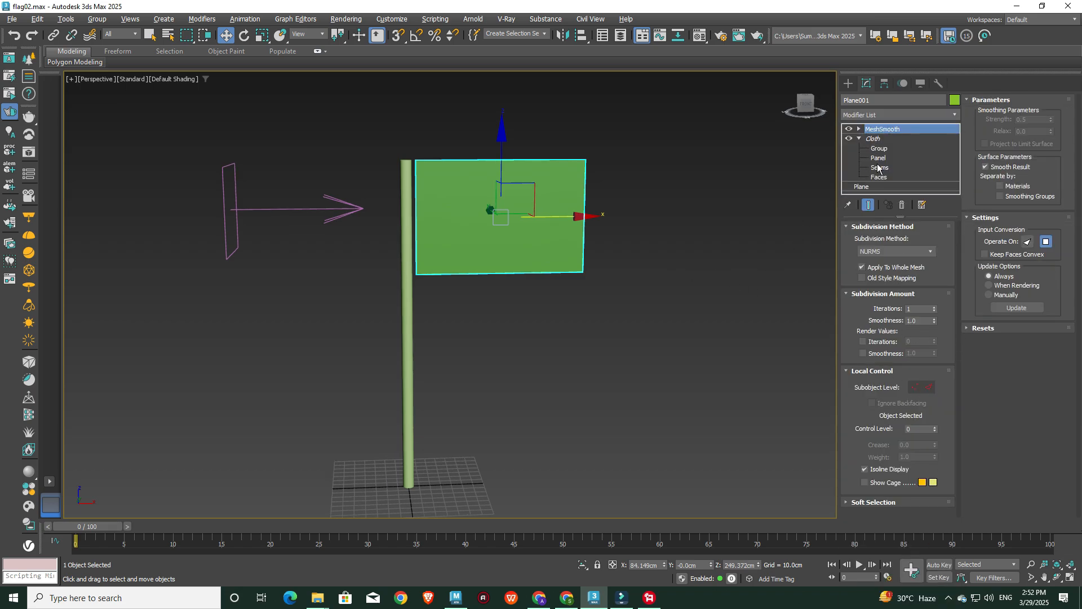
Run the full cloth simulation from the flag's Cloth modifier, deselect the flag and play the animation.
left_click(872, 139)
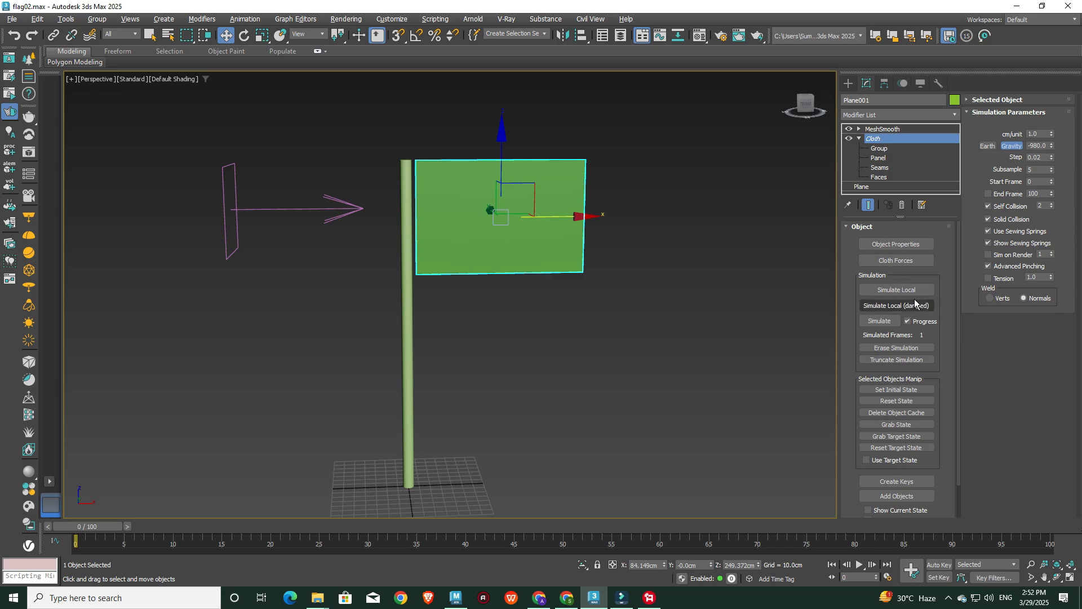
left_click(888, 321)
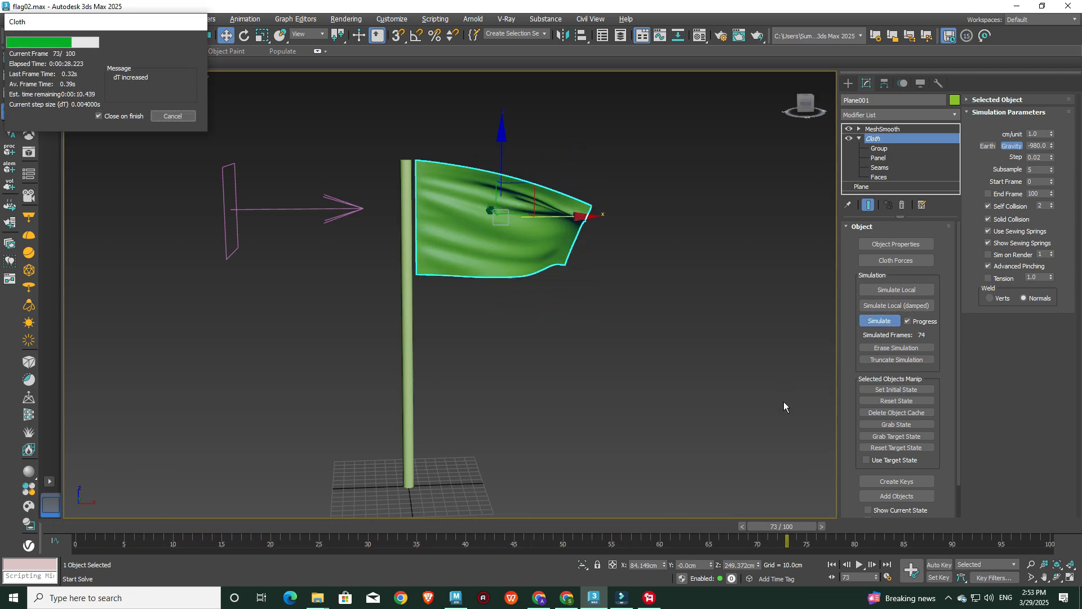
left_click(783, 401)
left_click(860, 565)
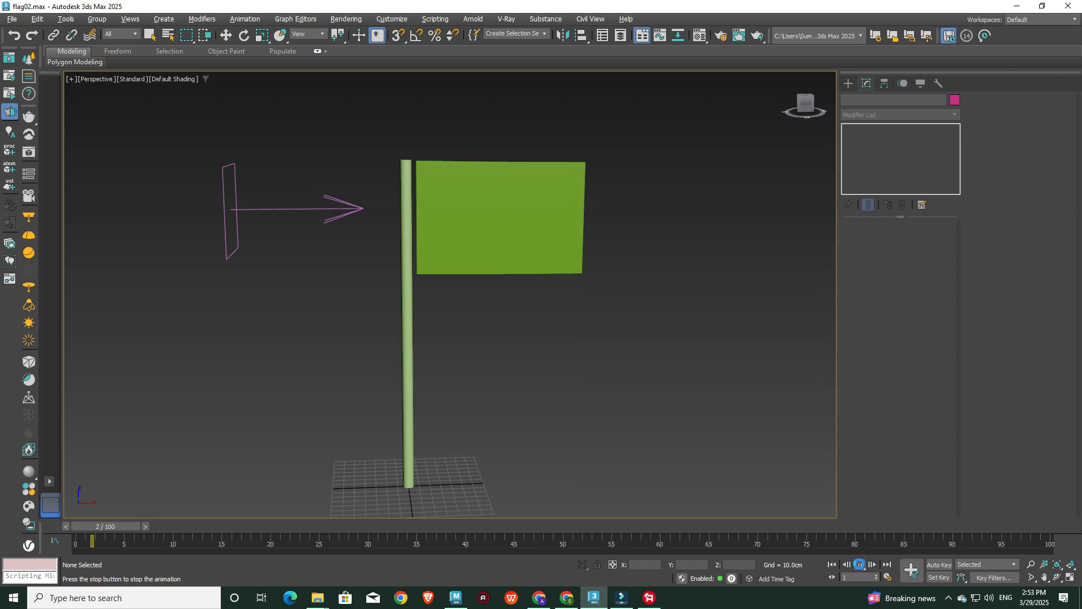